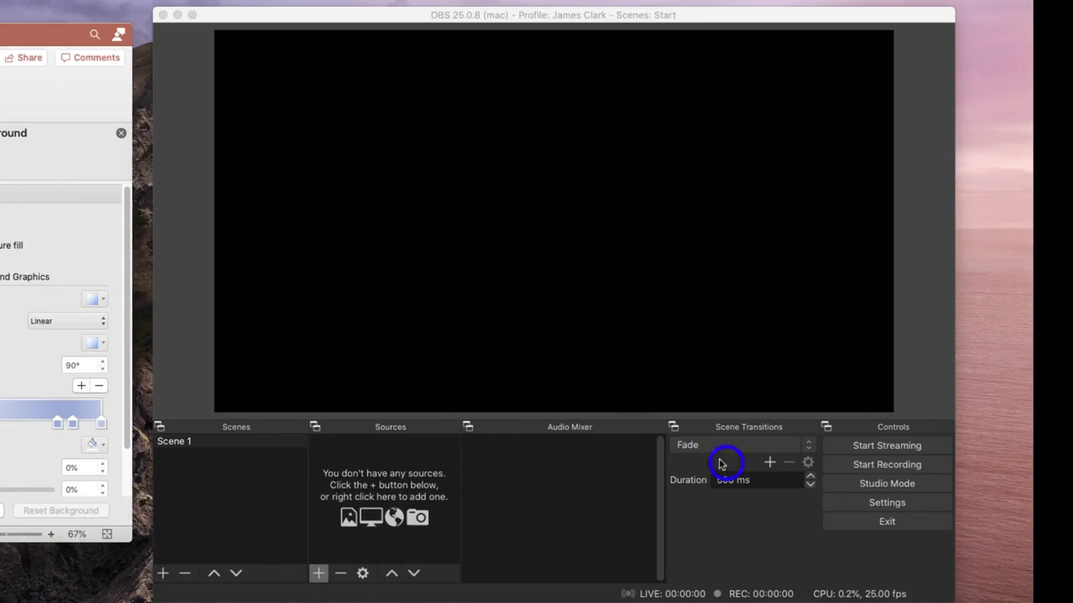
# Open Settings and review the Output page's Video Bitrate, ending on the Audio page.
pyautogui.click(869, 507)
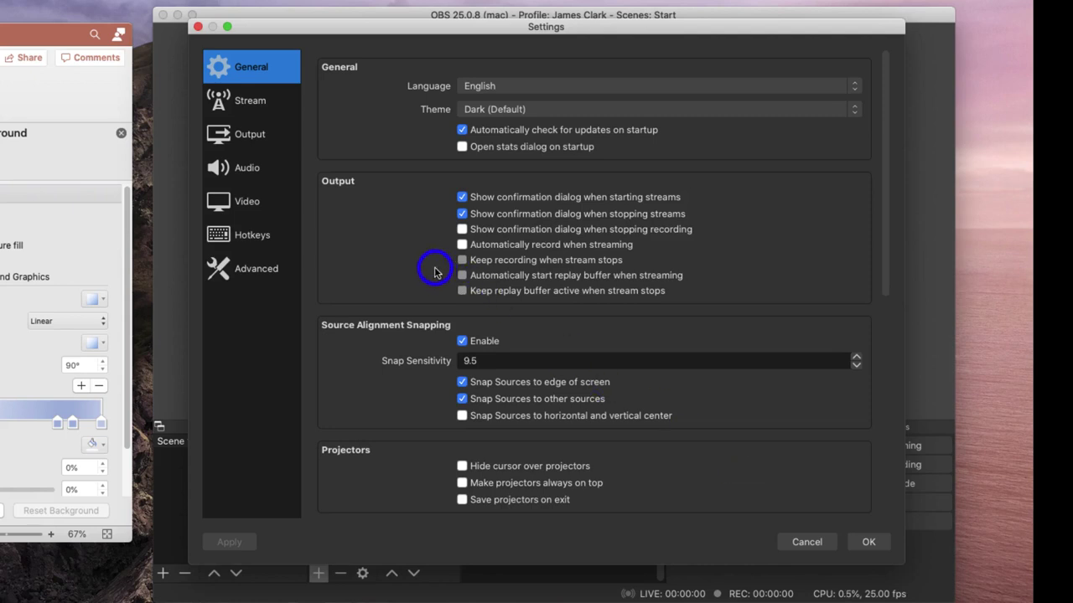
pyautogui.click(256, 139)
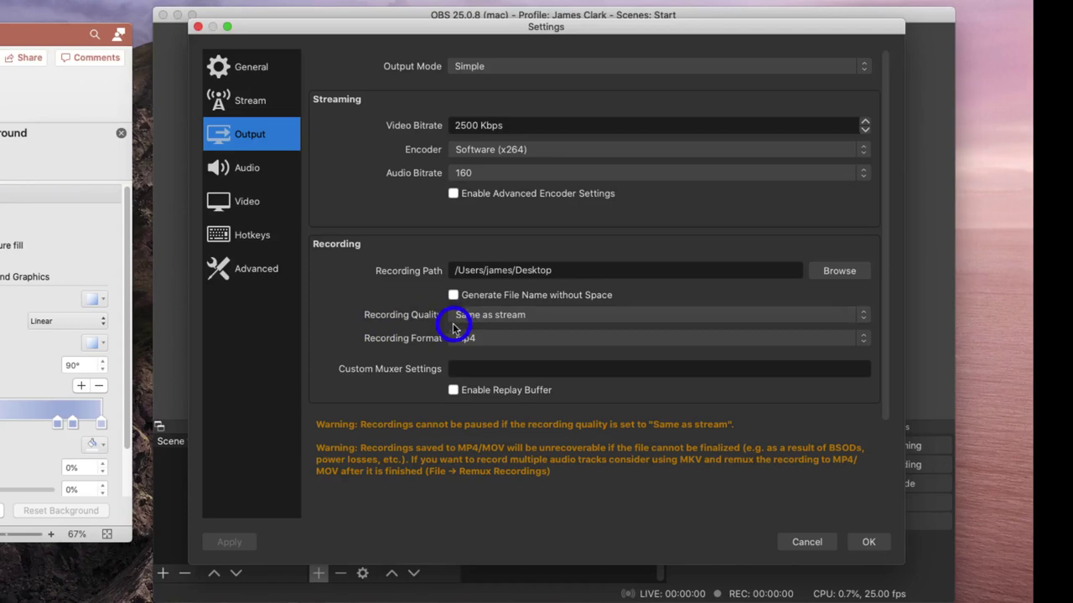
pyautogui.click(527, 128)
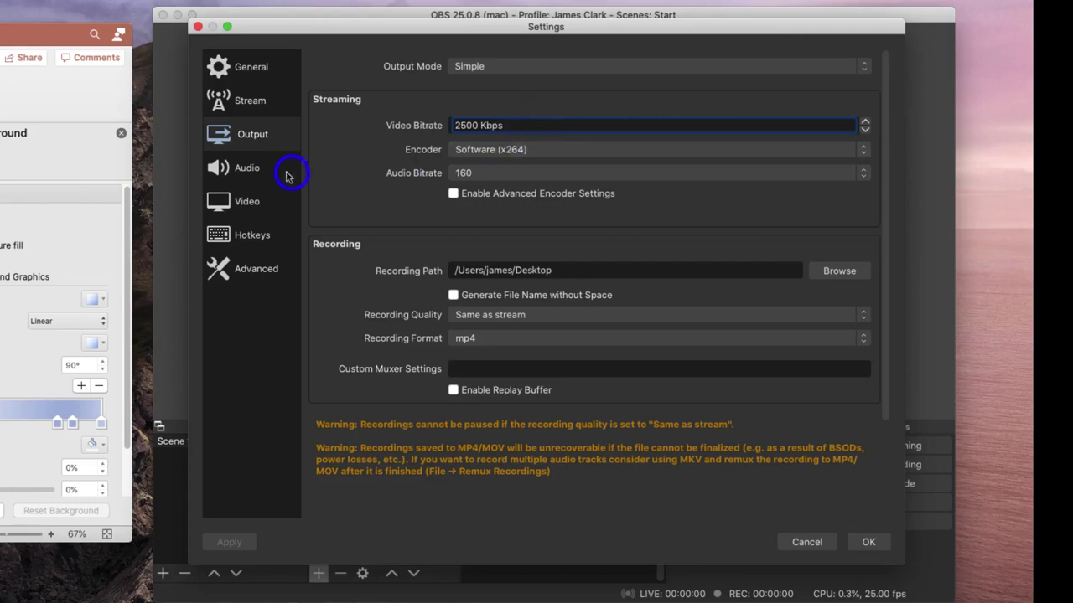
pyautogui.click(248, 171)
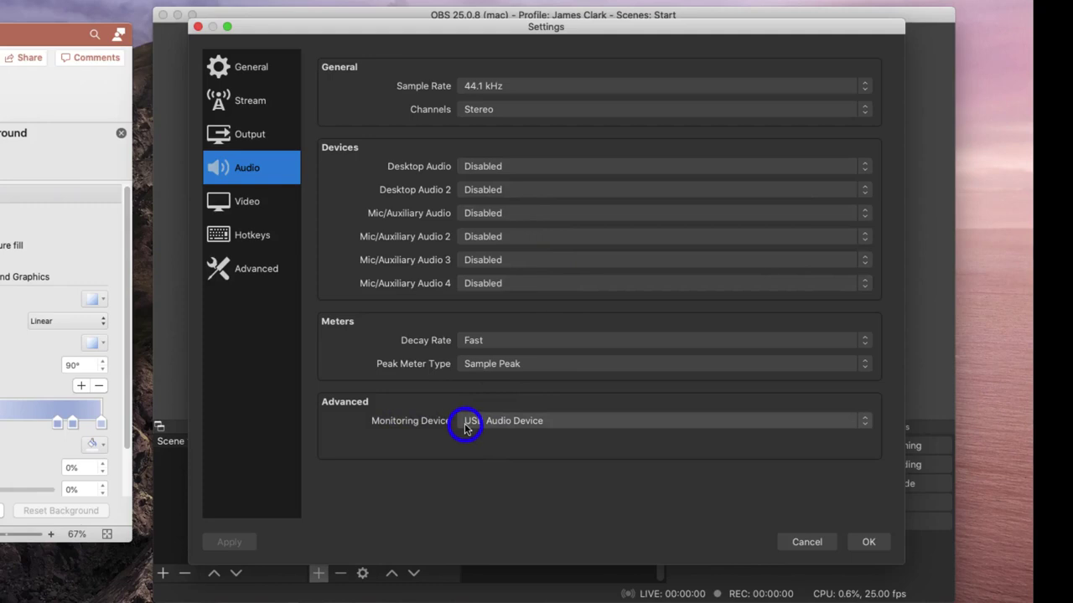
# Re-select USB Audio Device as the audio Monitoring Device.
pyautogui.click(503, 422)
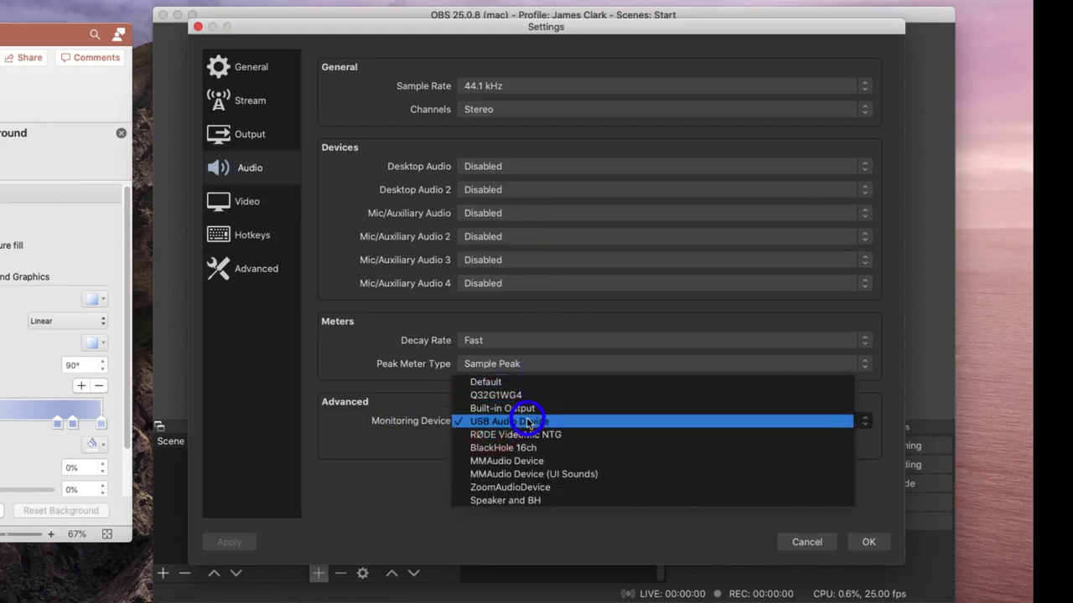
pyautogui.click(527, 422)
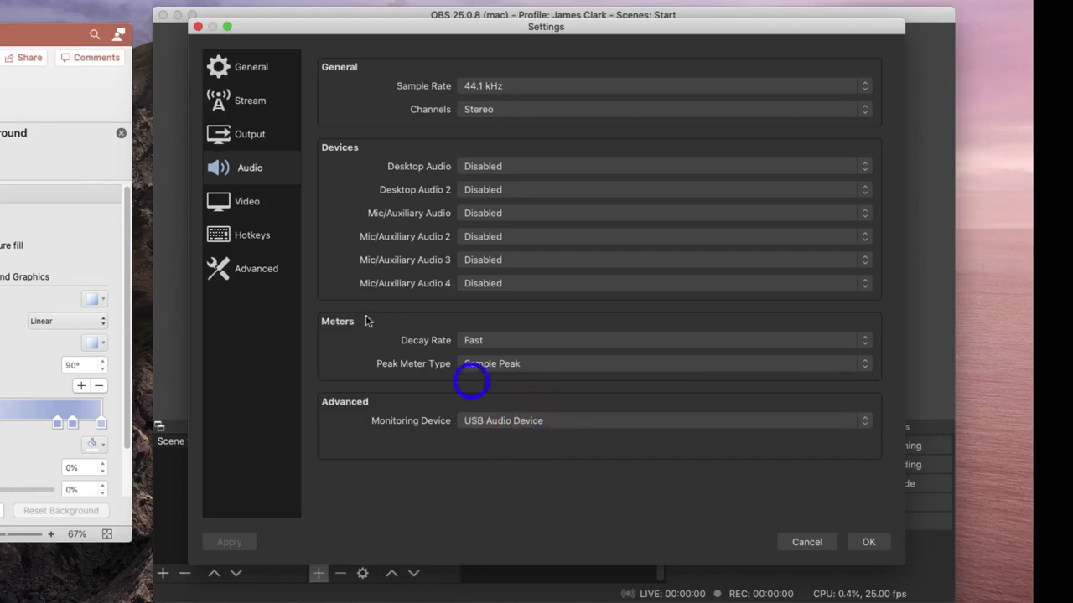
# Review the Video, Hotkeys and Advanced pages, then save and close Settings.
pyautogui.click(253, 211)
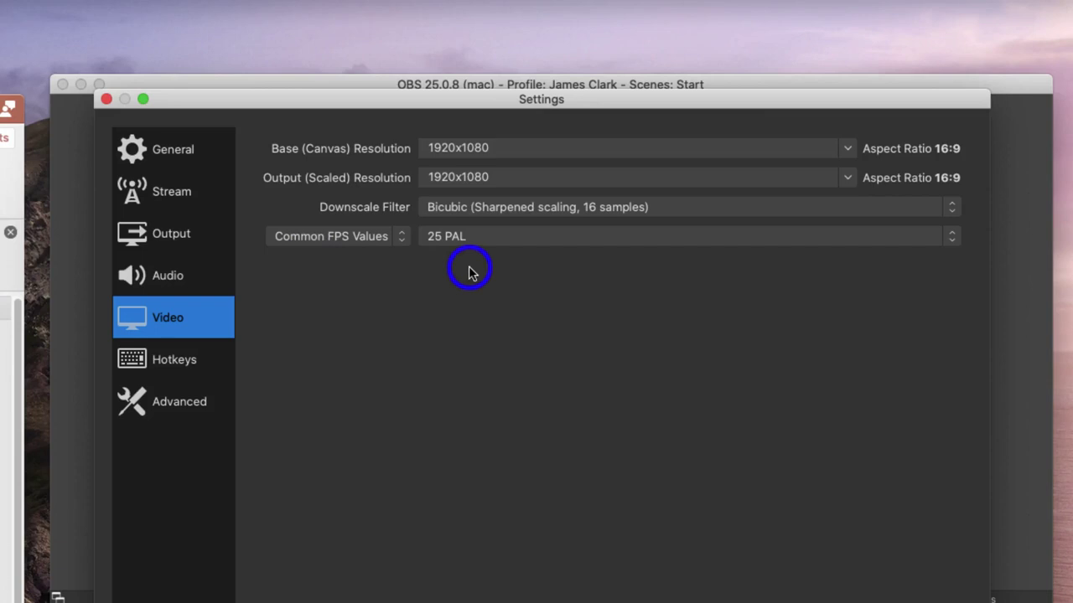
pyautogui.click(165, 364)
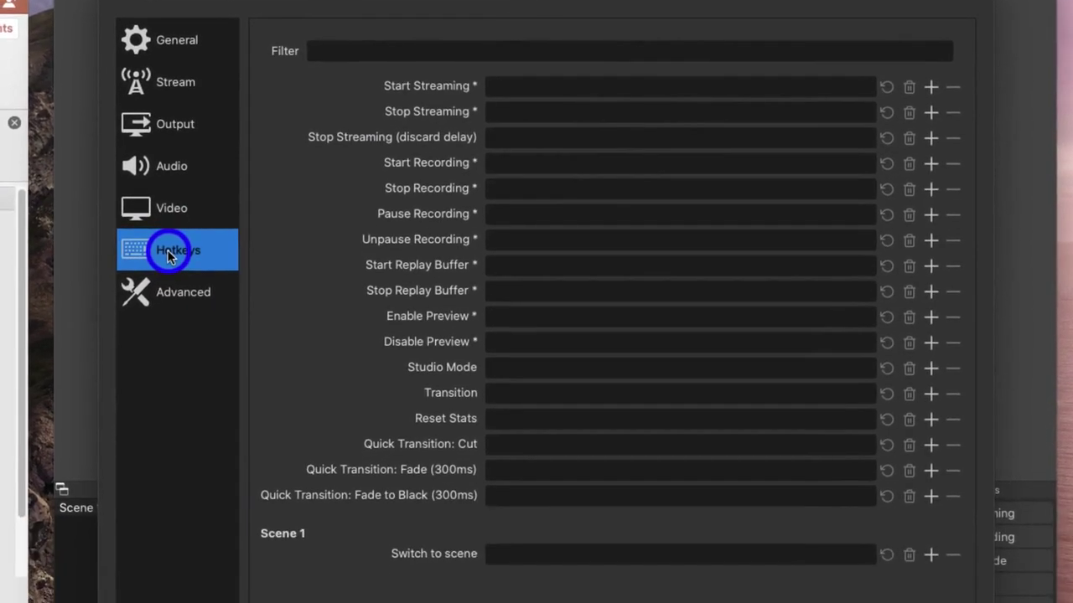
pyautogui.click(179, 297)
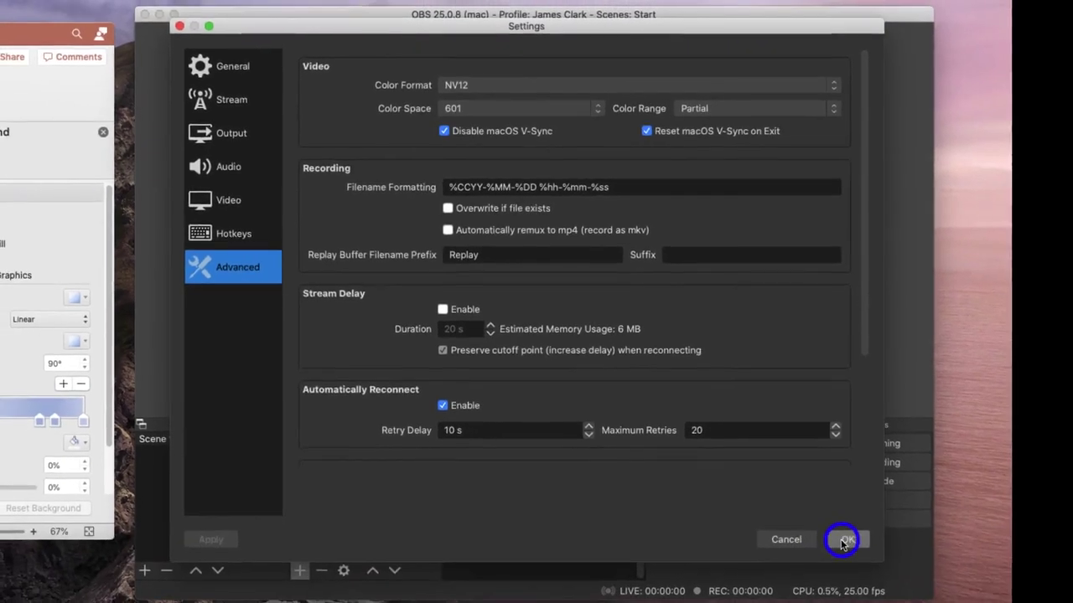
pyautogui.click(843, 538)
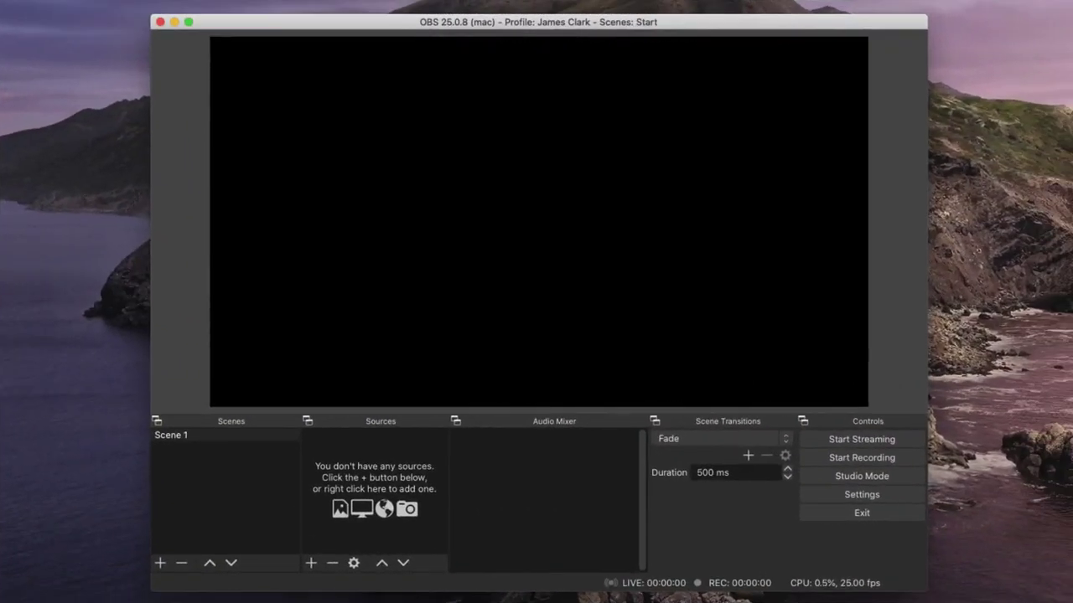
# Rename Scene 1 to 'Webcam'.
pyautogui.click(205, 437)
pyautogui.rightClick(204, 437)
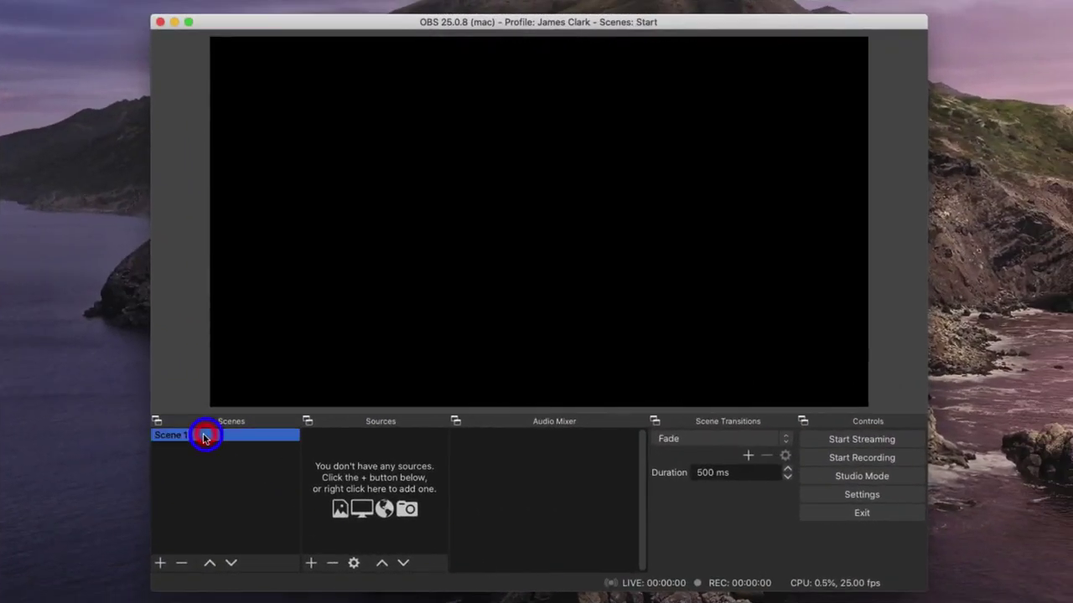
pyautogui.click(222, 514)
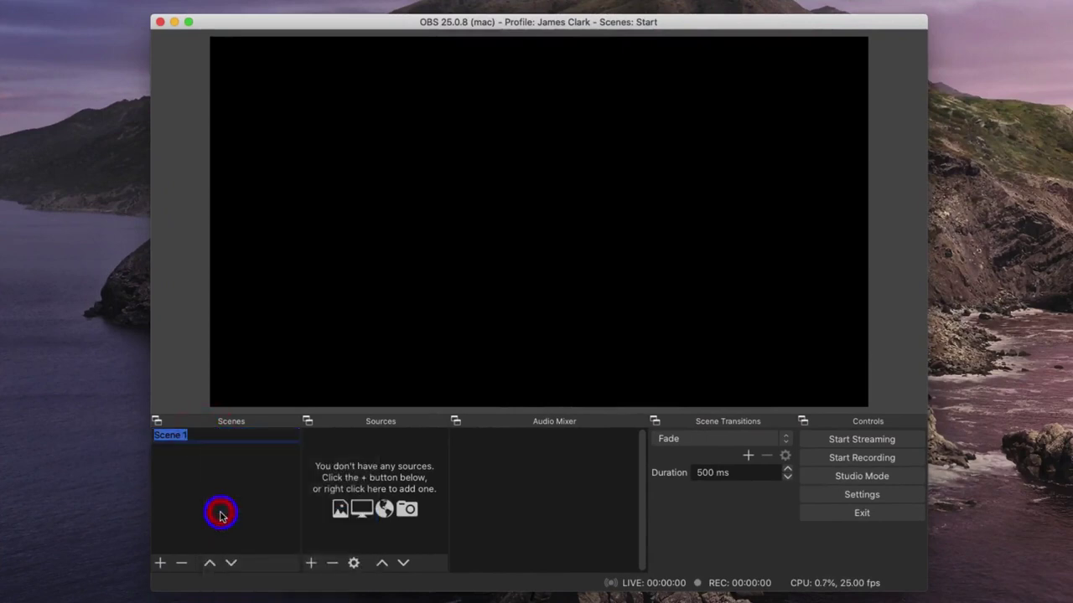
pyautogui.write('We')
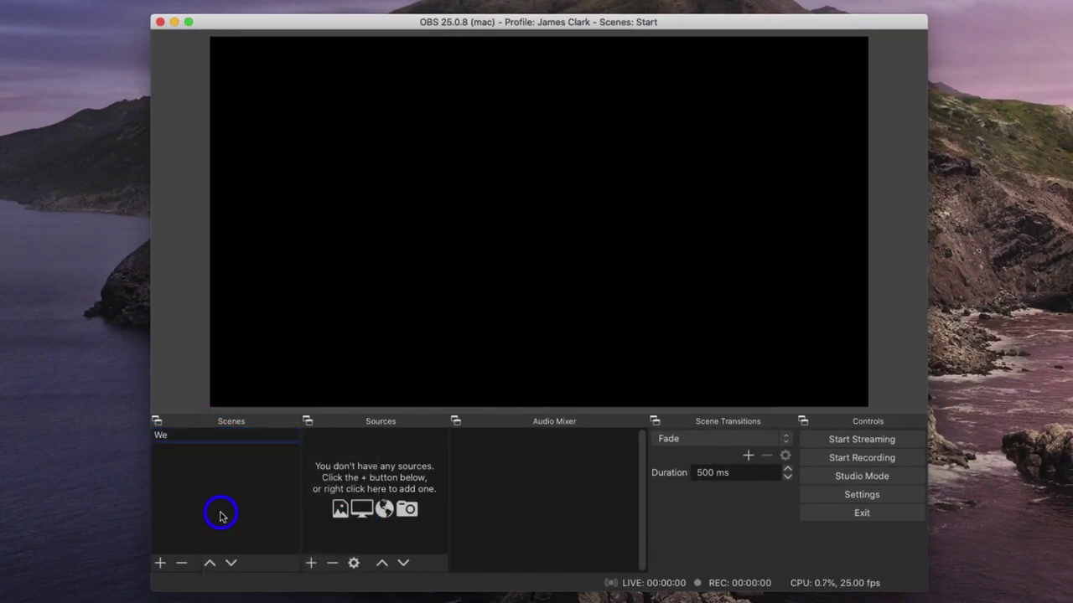
pyautogui.write('bcam')
pyautogui.click(222, 516)
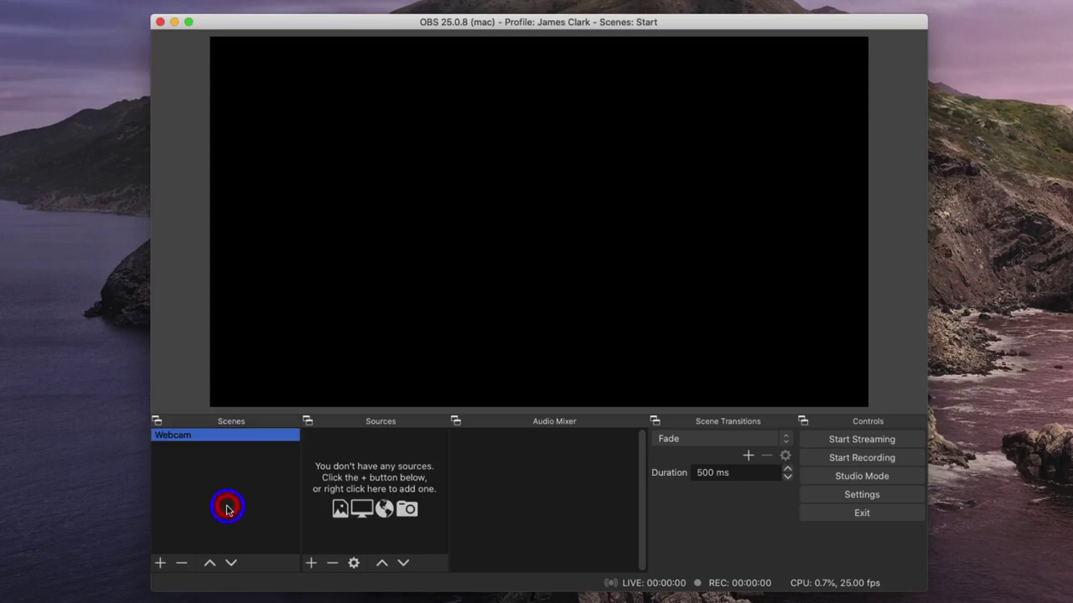
# Add three new scenes: 'Slides', 'Slides and Webcam', and 'Side by Side'.
pyautogui.click(160, 564)
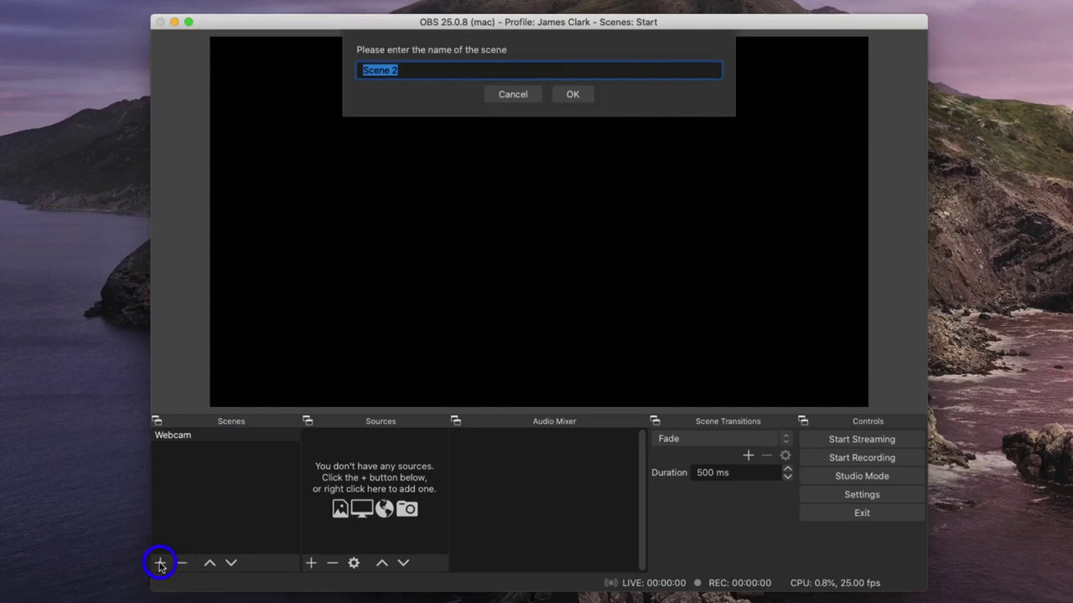
pyautogui.write('Slides')
pyautogui.press('Return')
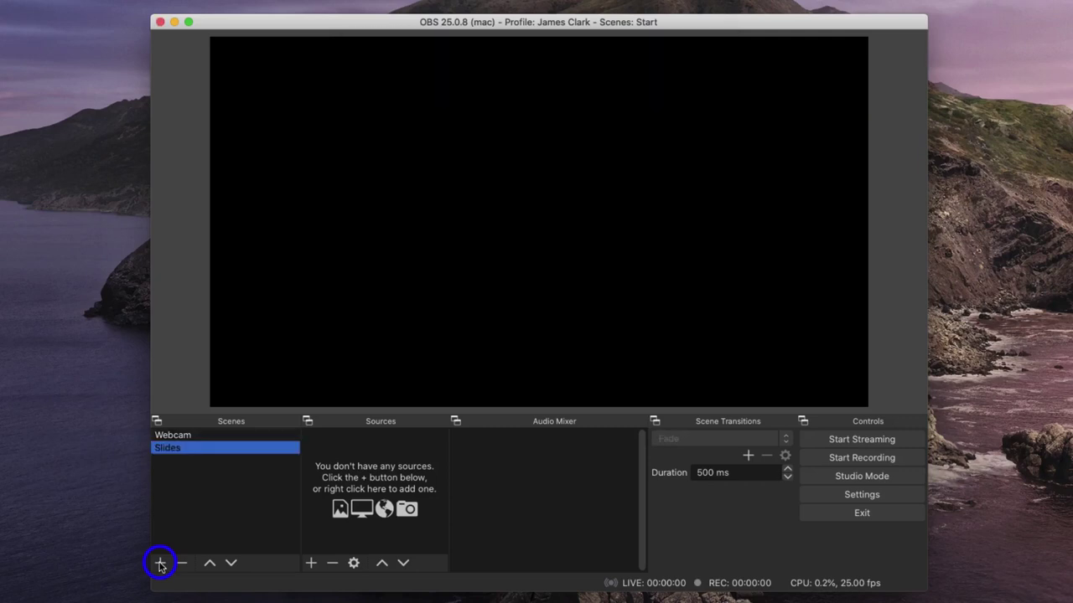
pyautogui.click(160, 563)
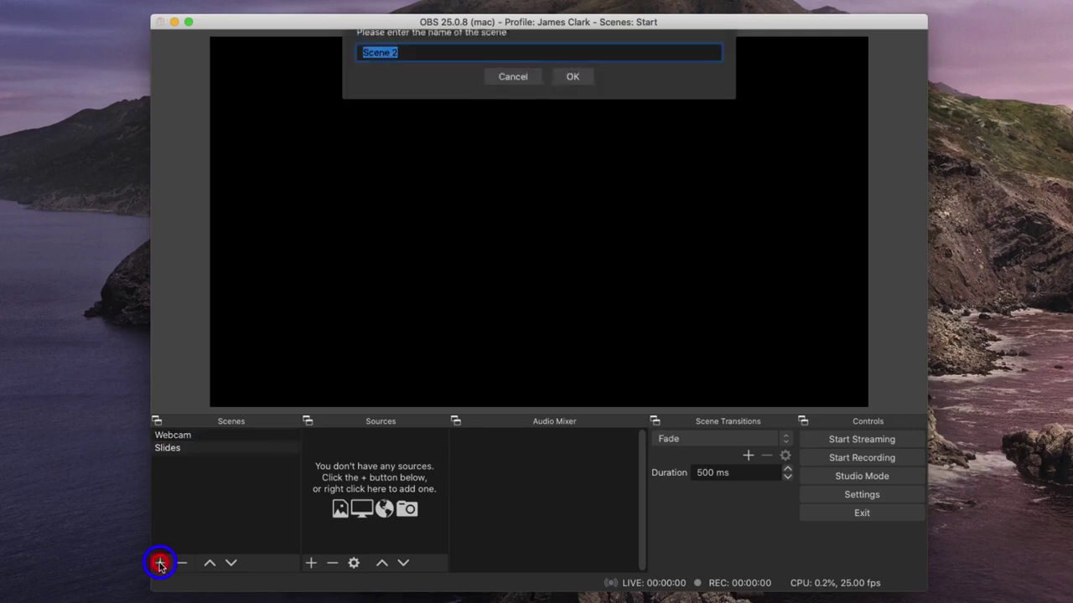
pyautogui.write('Slides and Webcam')
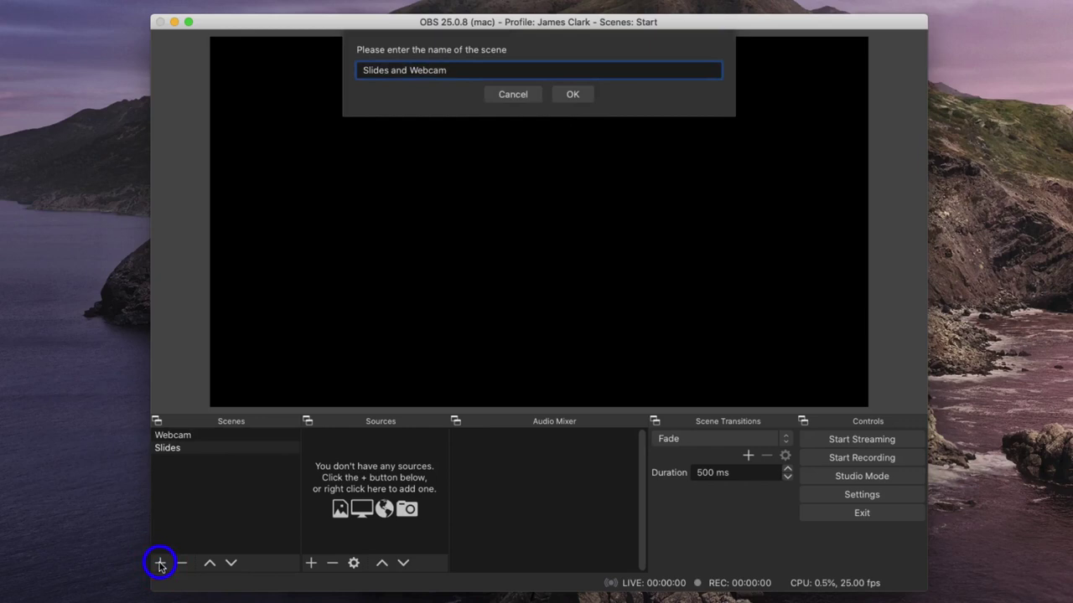
pyautogui.press('Return')
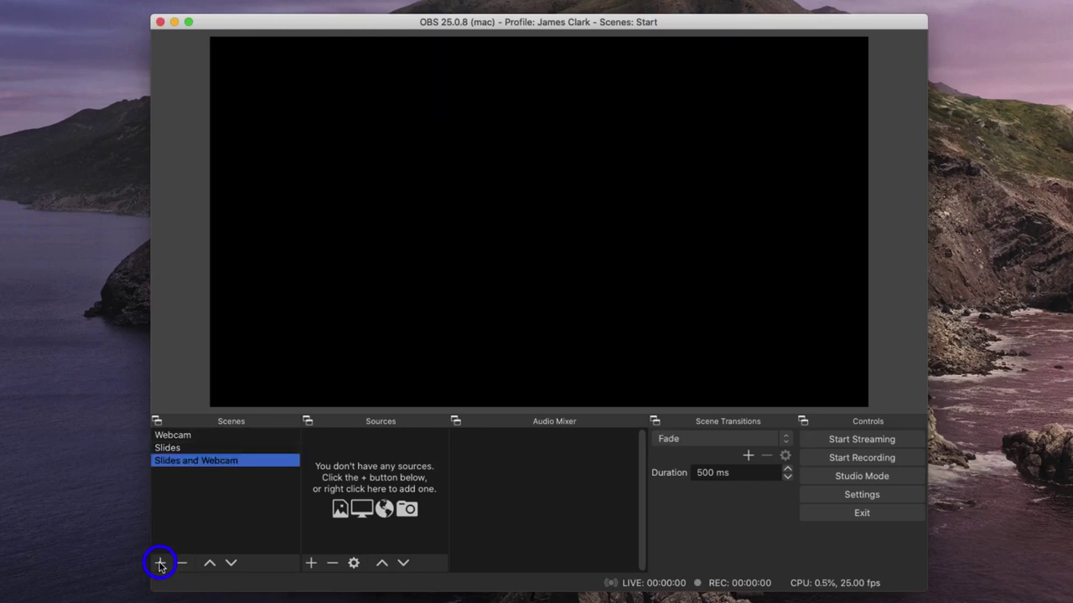
pyautogui.click(160, 564)
pyautogui.write('Sid')
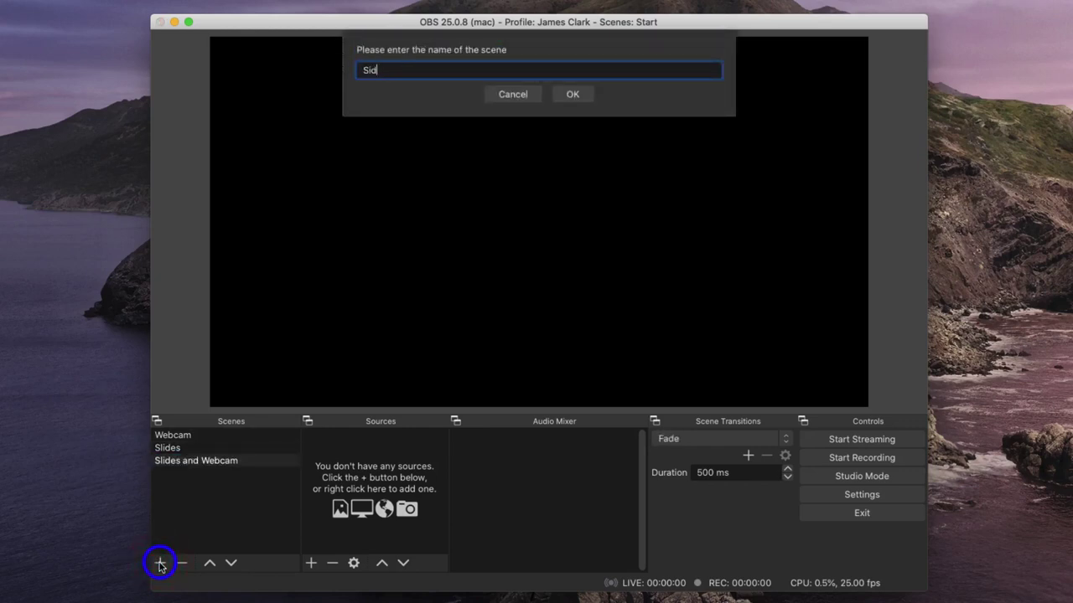
pyautogui.write('e by Side')
pyautogui.click(573, 94)
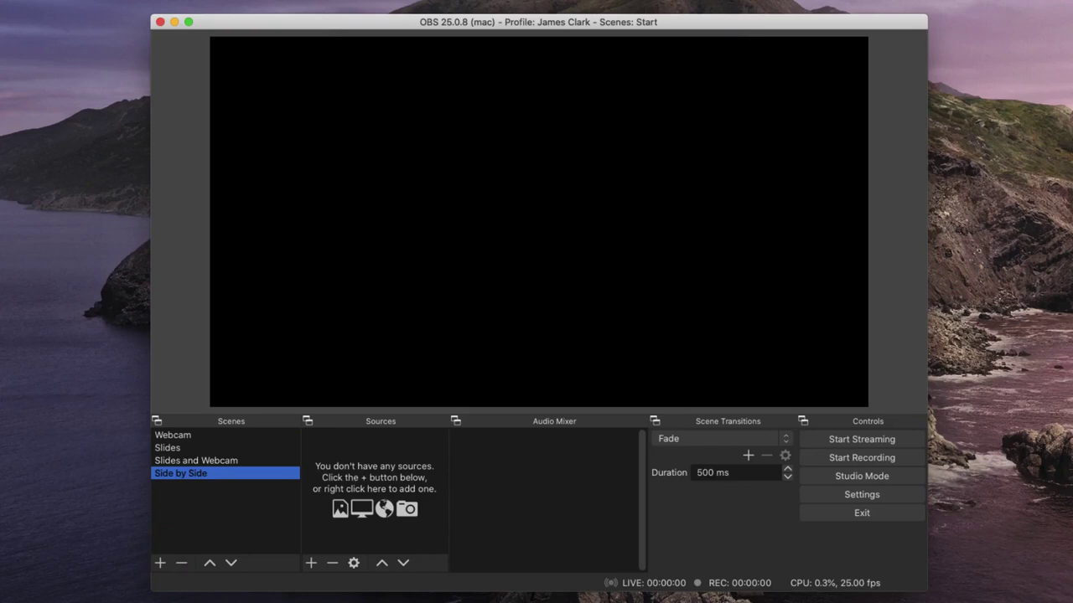
pyautogui.click(188, 437)
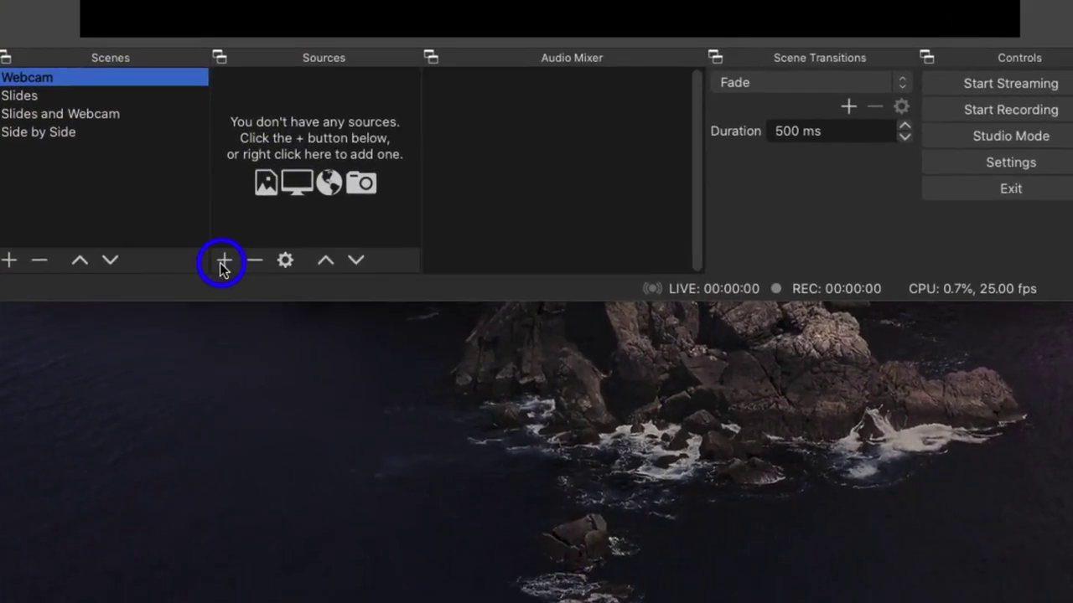
# Add a Video Capture Device source 'Cam' using HD Webcam USB #2 at 1280x720.
pyautogui.click(311, 564)
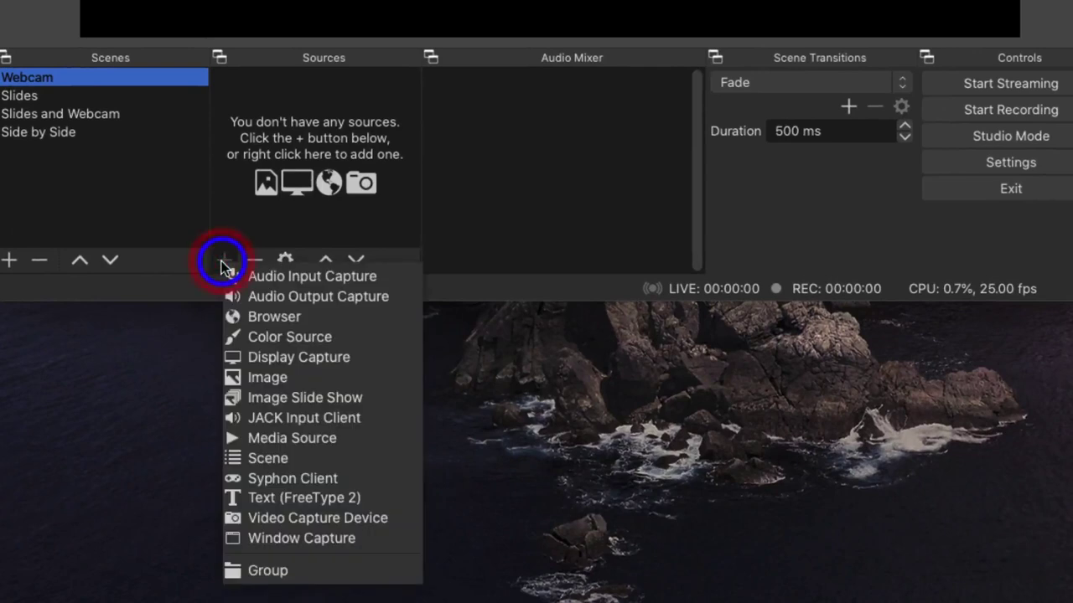
pyautogui.click(225, 264)
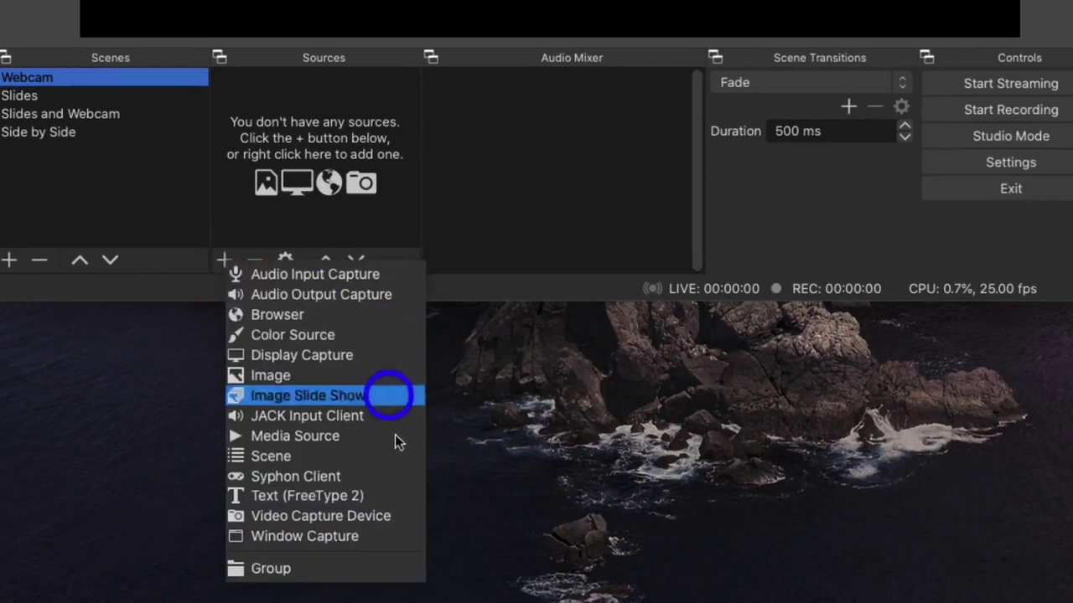
pyautogui.click(398, 521)
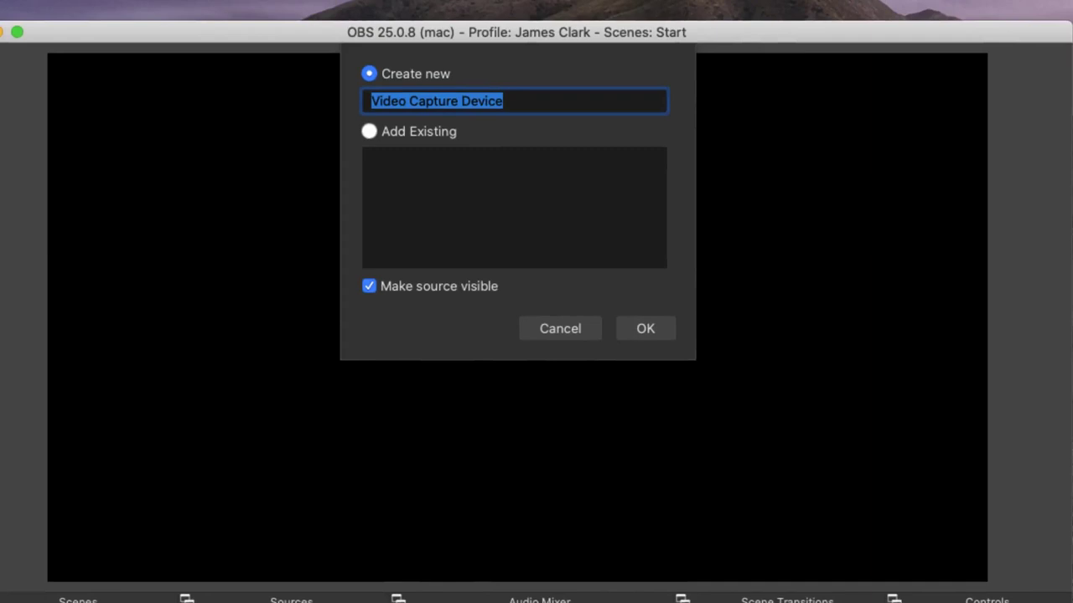
pyautogui.write('Cam')
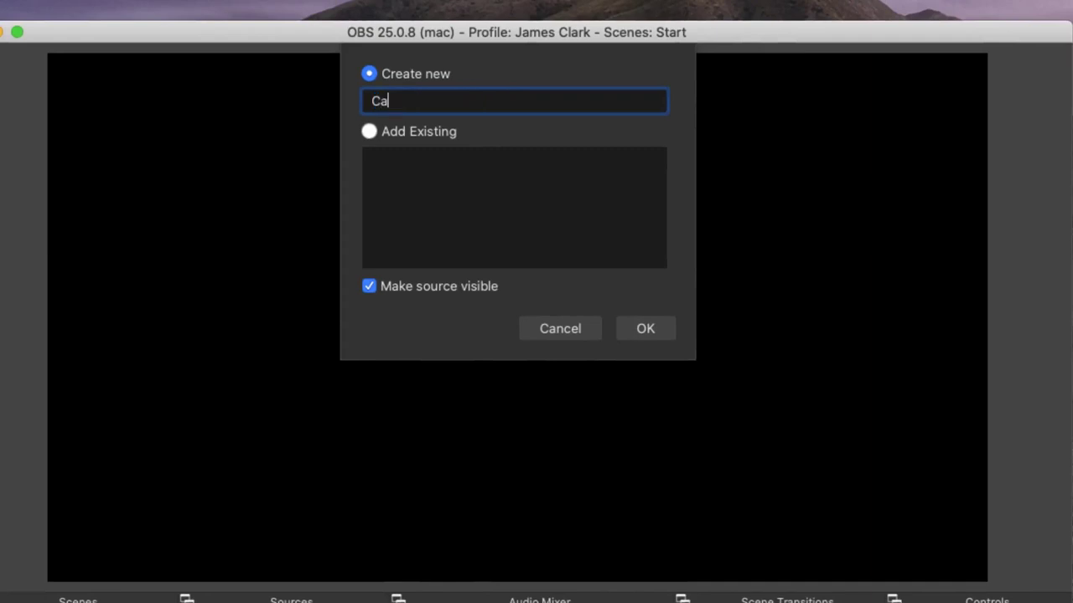
pyautogui.click(652, 330)
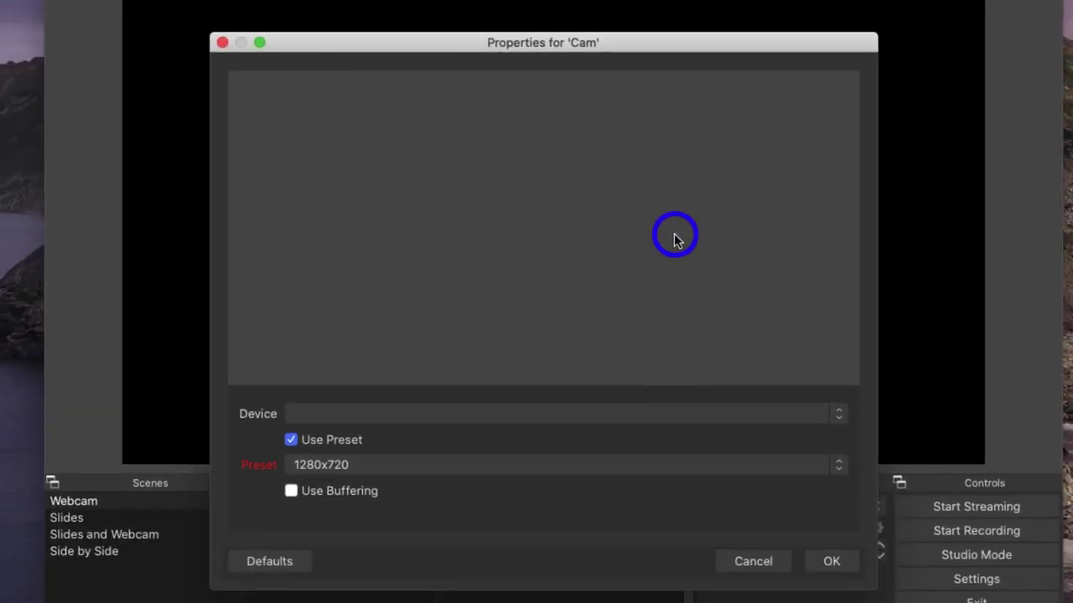
pyautogui.click(686, 414)
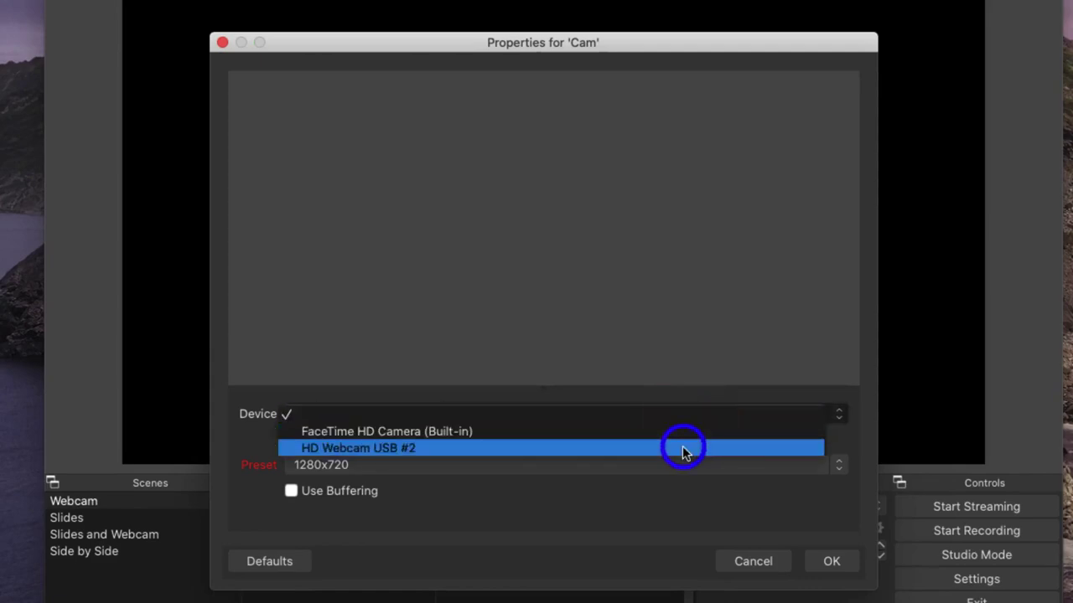
pyautogui.click(684, 450)
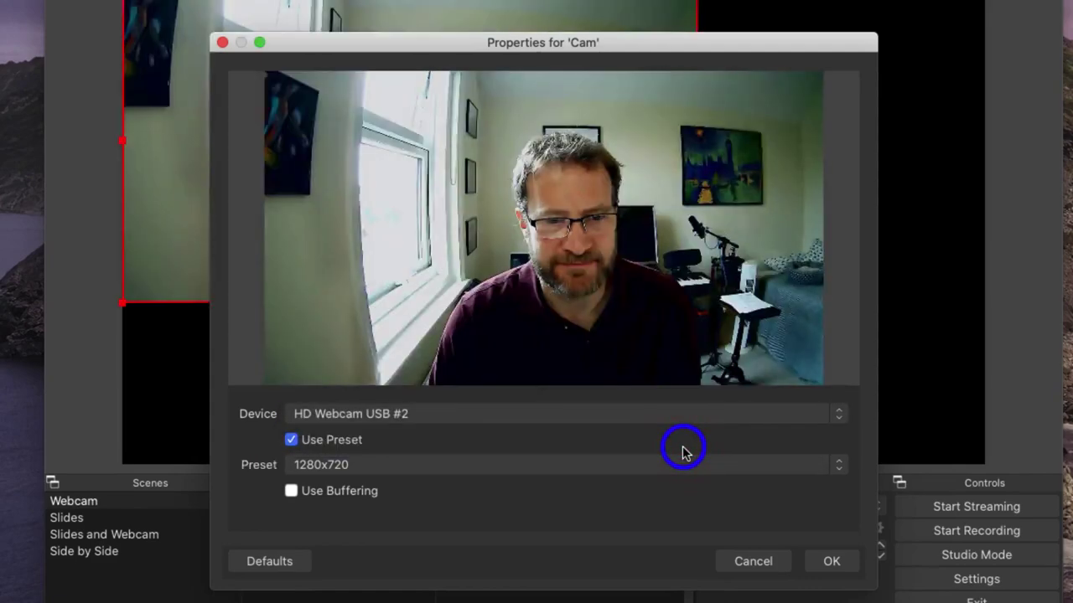
pyautogui.click(423, 465)
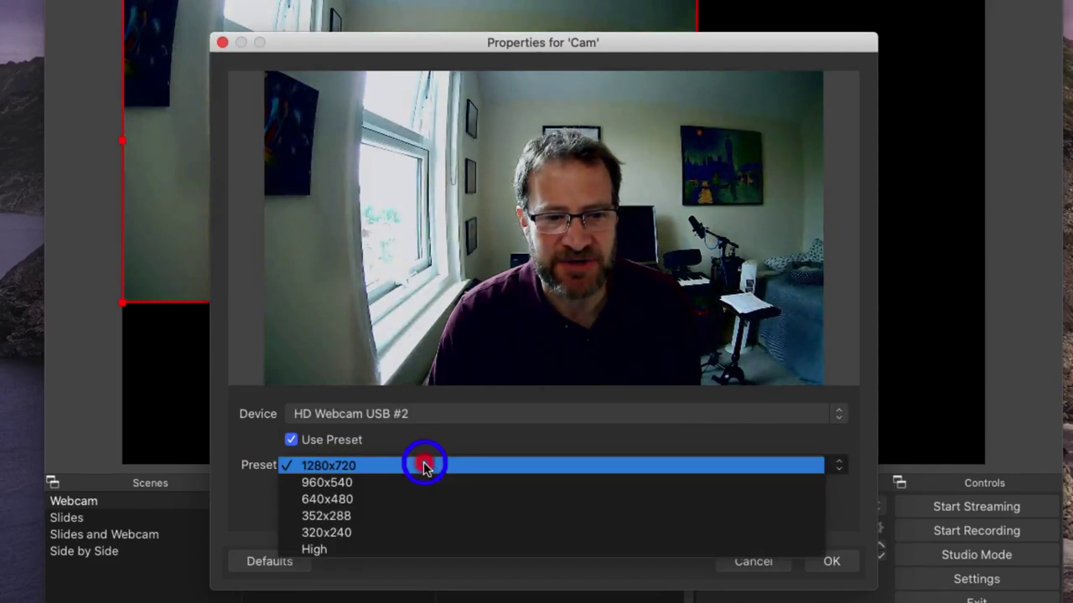
pyautogui.click(343, 466)
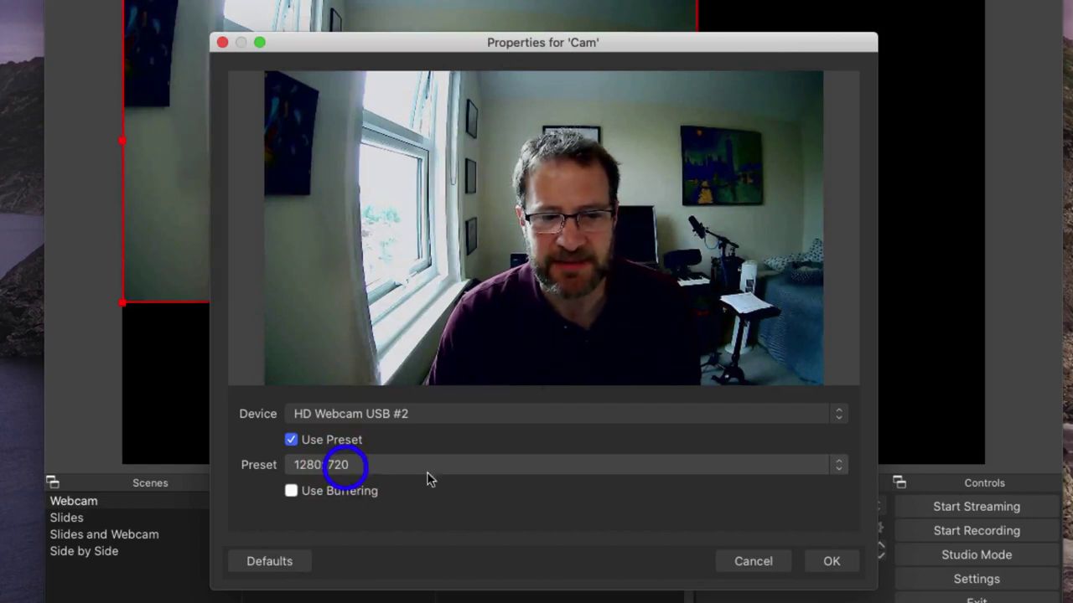
pyautogui.click(828, 558)
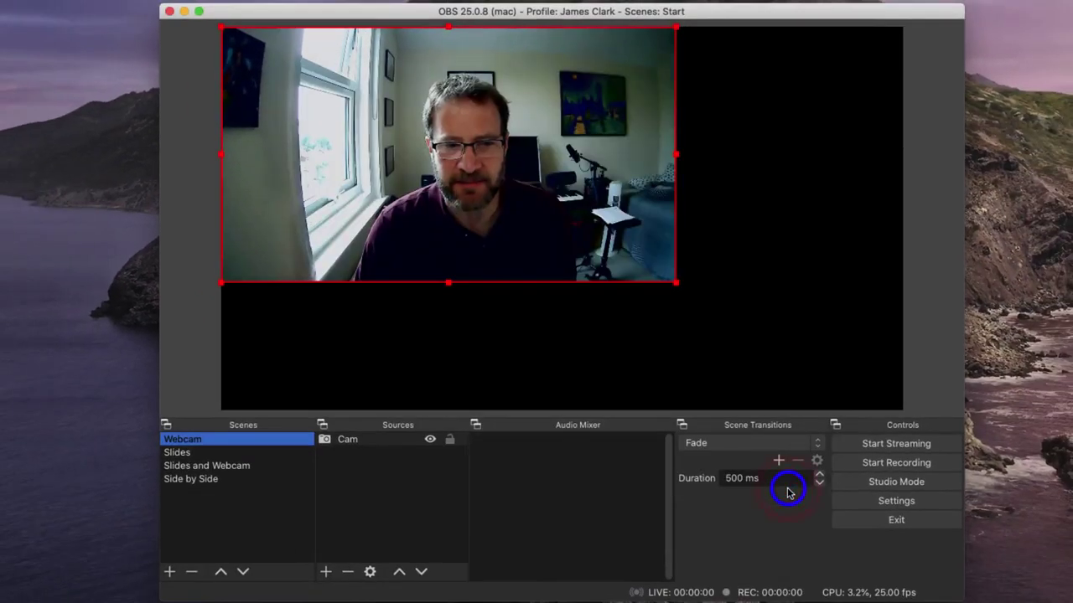
# Stretch the Cam feed by its corner so it fills the whole canvas.
pyautogui.click(678, 286)
pyautogui.moveTo(677, 287); pyautogui.dragTo(893, 417)
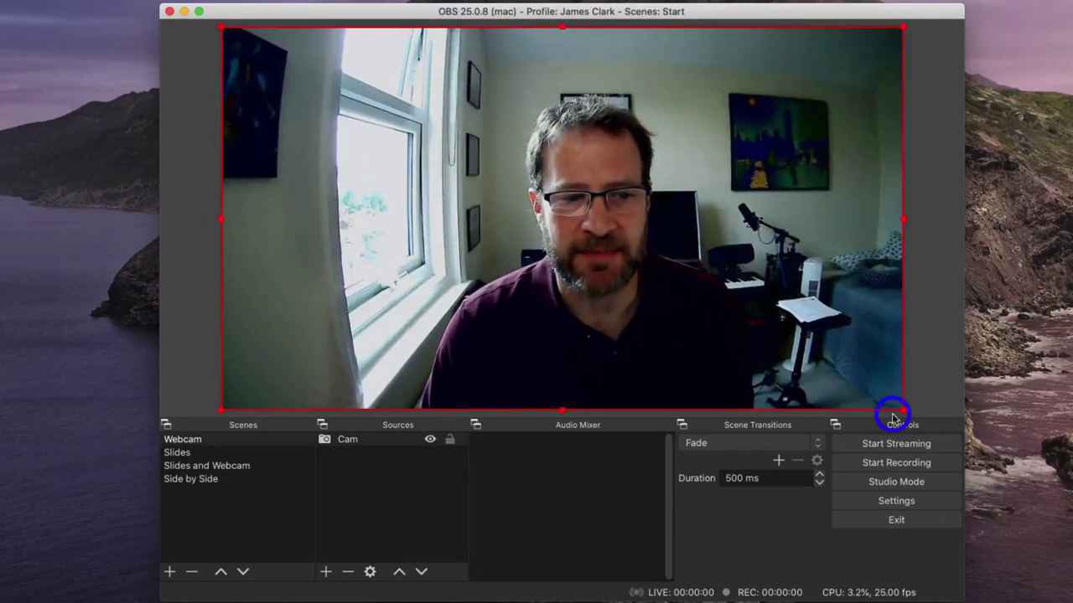
pyautogui.click(302, 439)
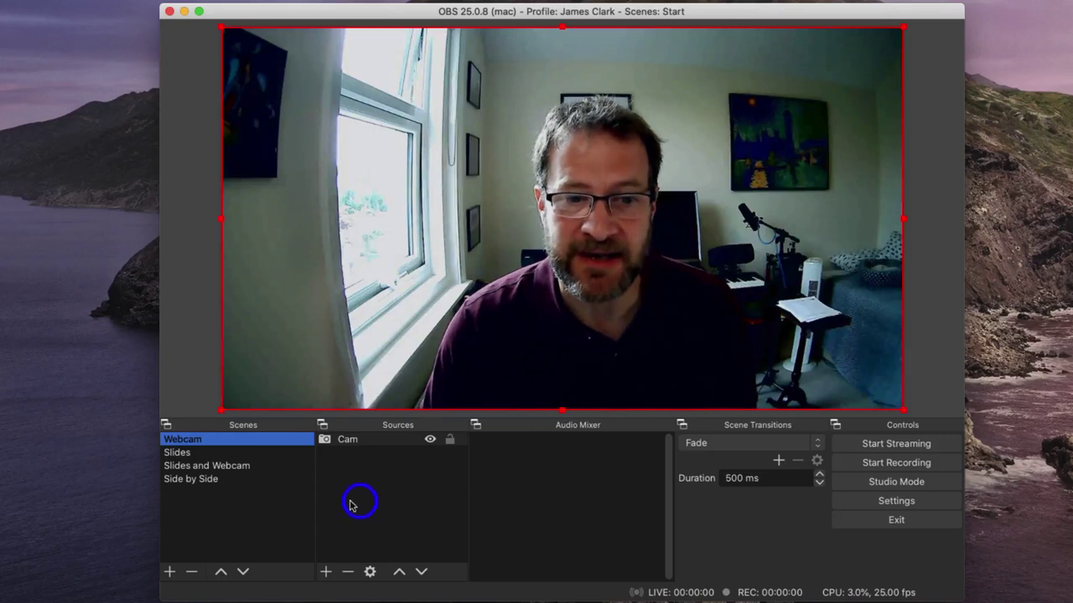
# Create the Audio Input Capture 'Mic' with Device set to RØDE VideoMic NTG.
pyautogui.click(322, 573)
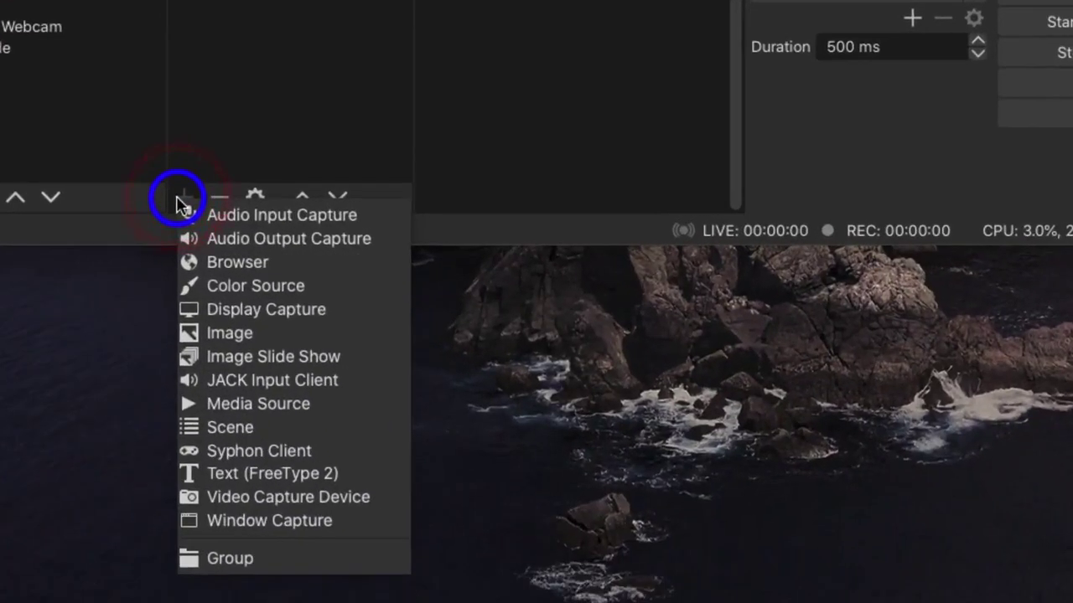
pyautogui.click(287, 220)
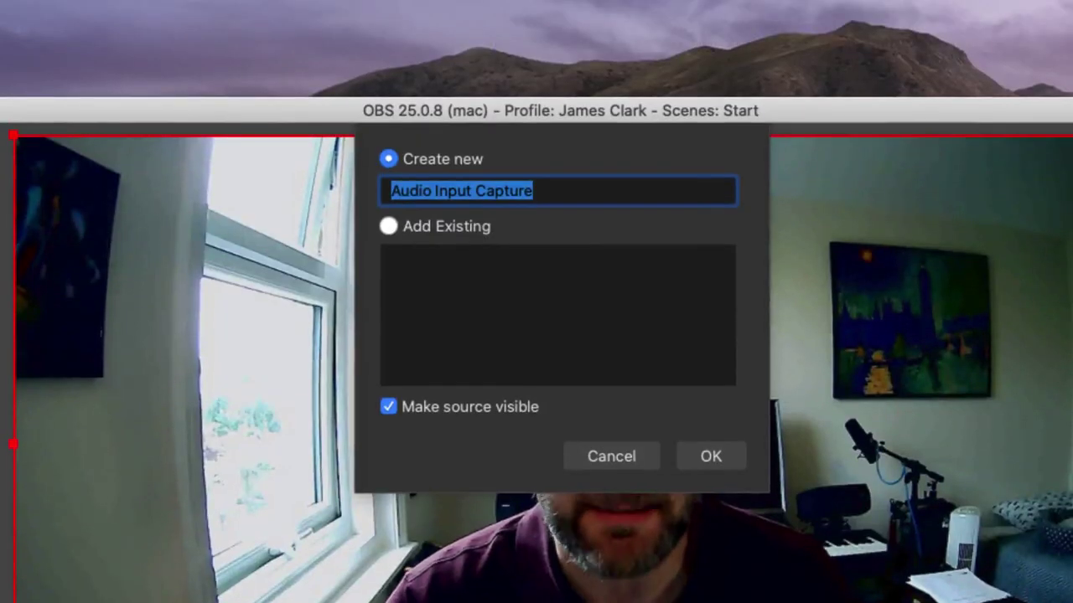
pyautogui.write('Mic')
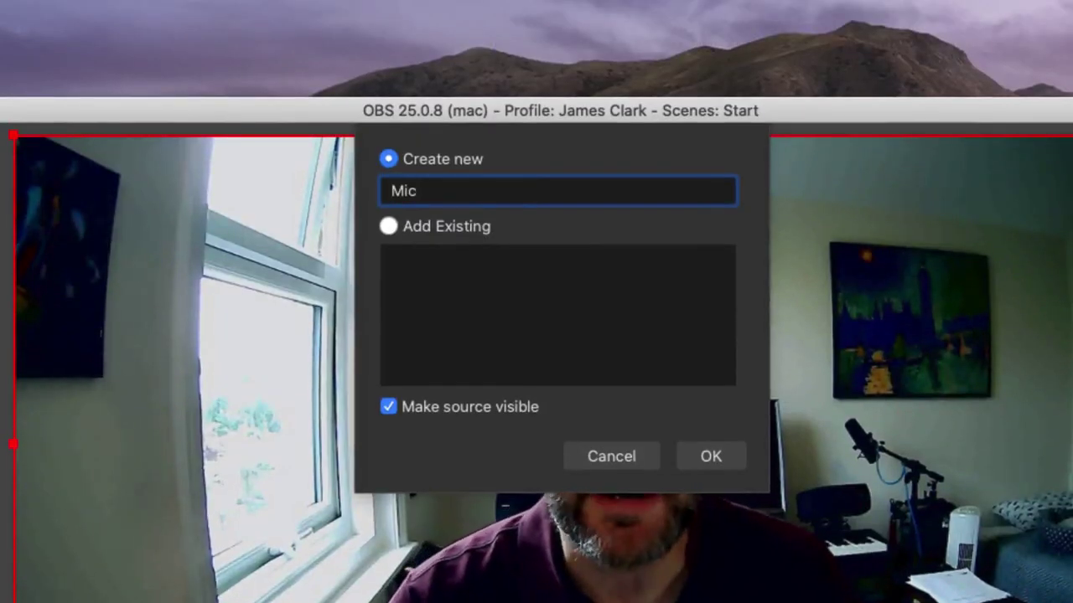
pyautogui.click(707, 462)
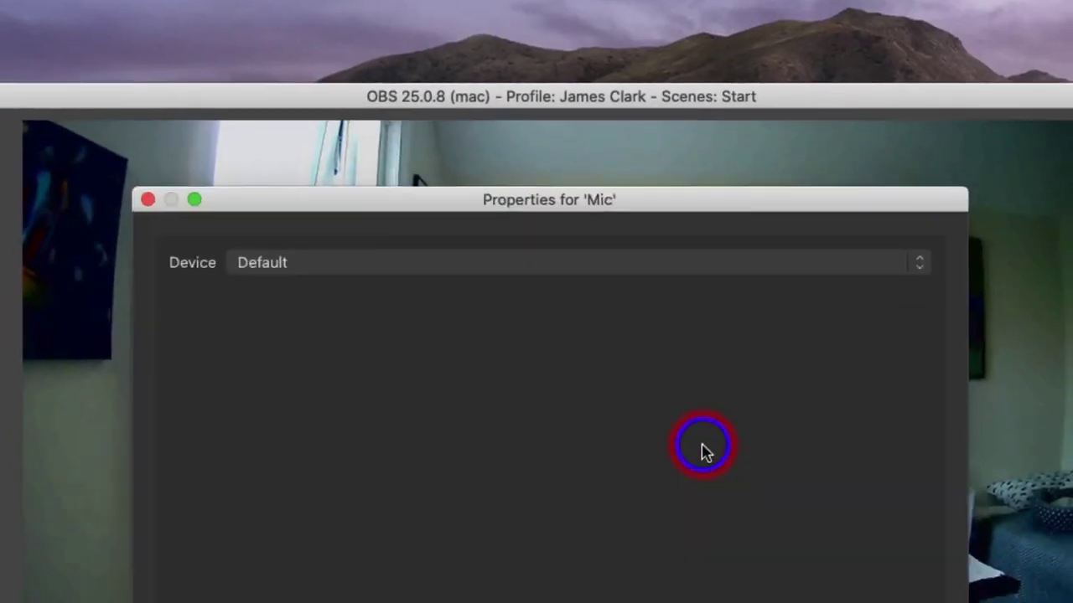
pyautogui.click(519, 262)
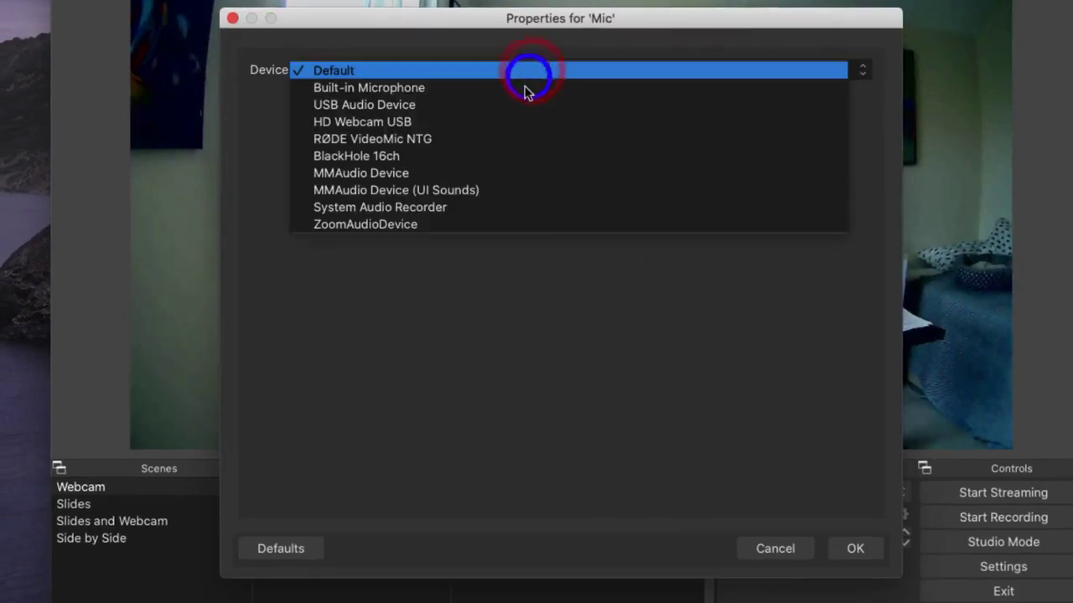
pyautogui.click(506, 139)
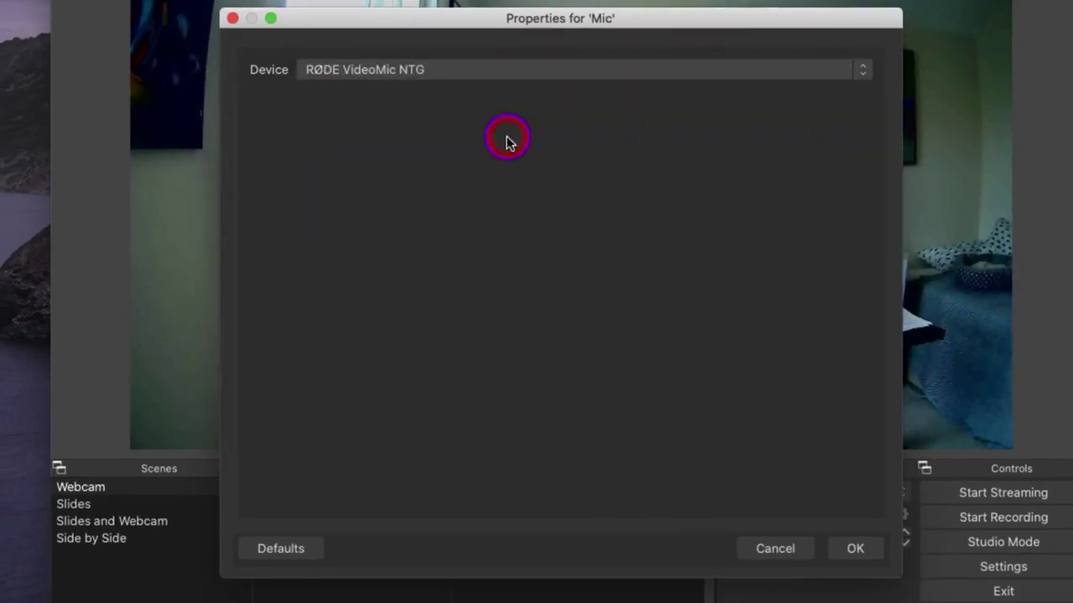
pyautogui.click(857, 548)
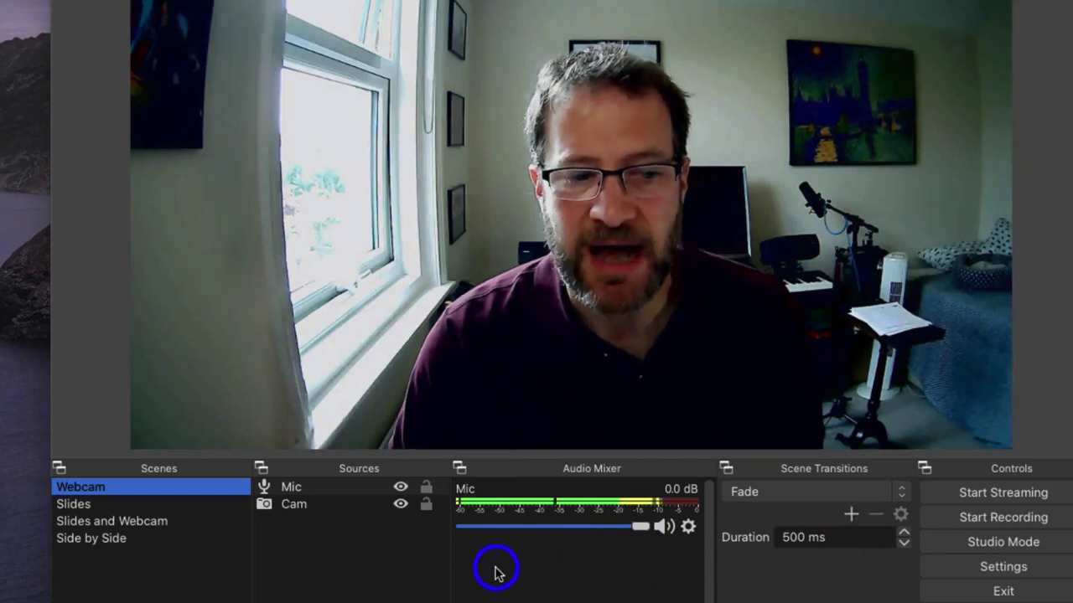
# In the Slides scene, add Display Capture 'Slide View' on display 0, cropped To Window.
pyautogui.click(115, 506)
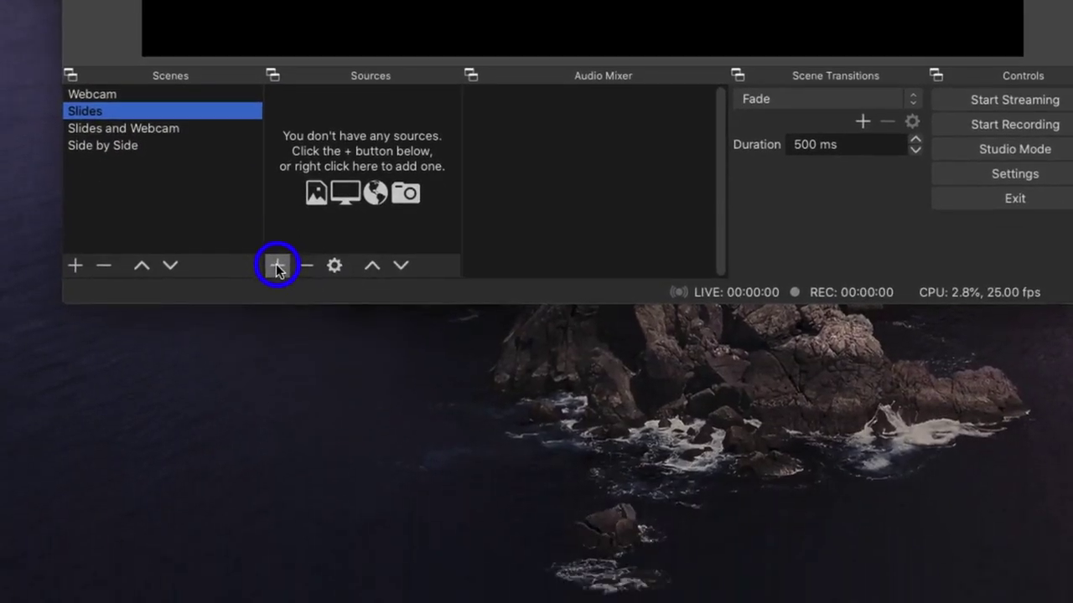
pyautogui.click(269, 557)
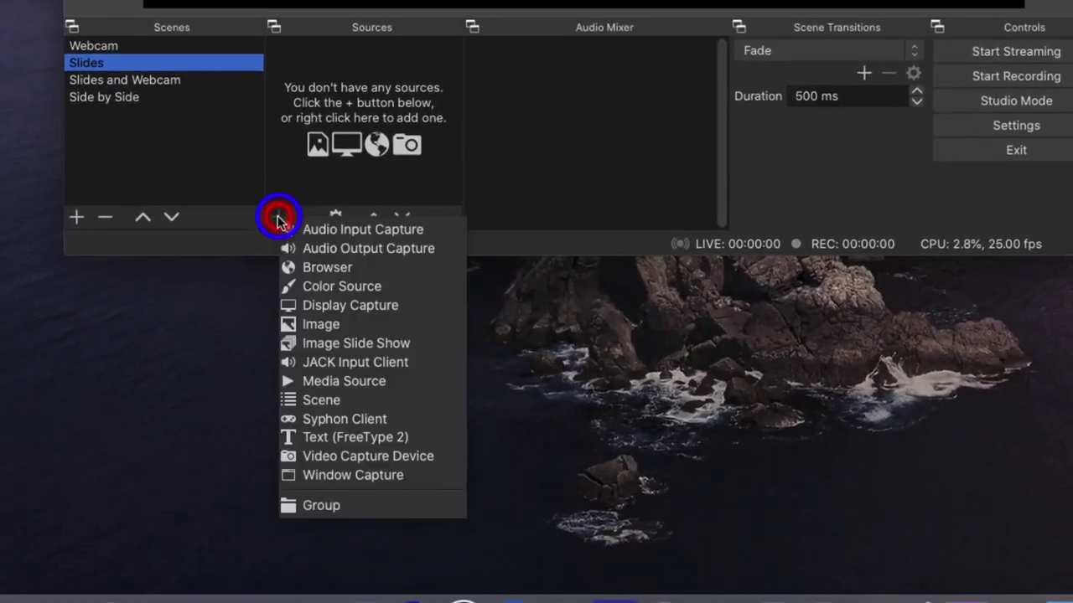
pyautogui.click(355, 305)
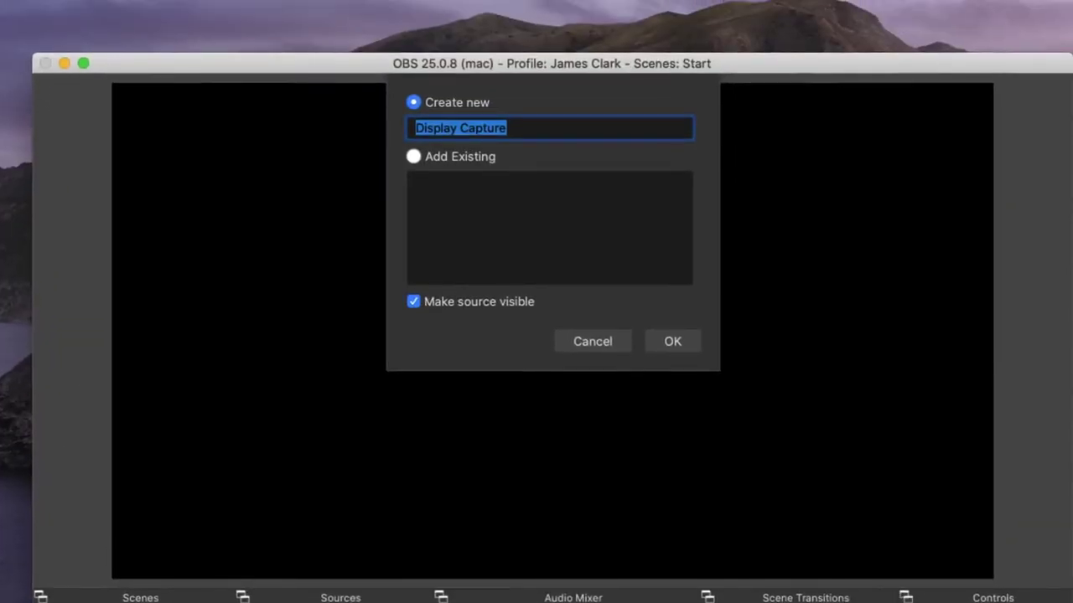
pyautogui.write('Slide View')
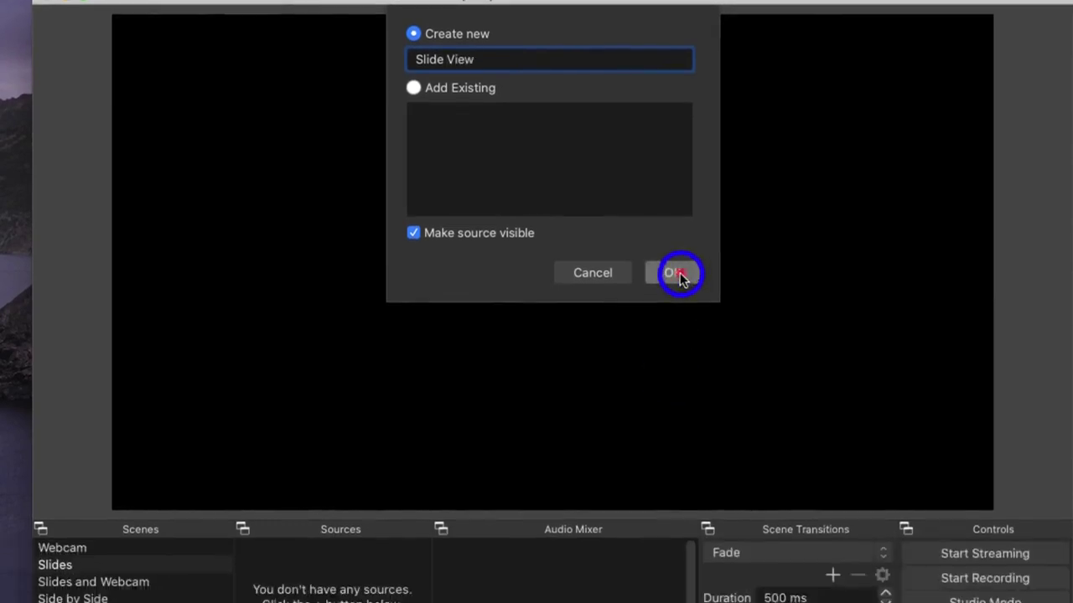
pyautogui.click(673, 341)
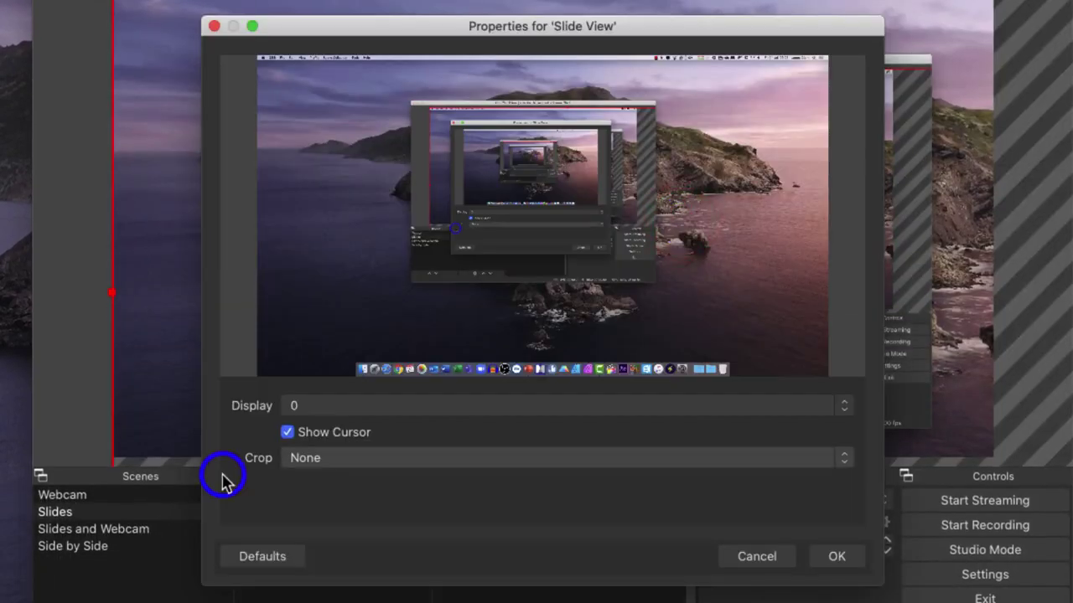
pyautogui.click(293, 407)
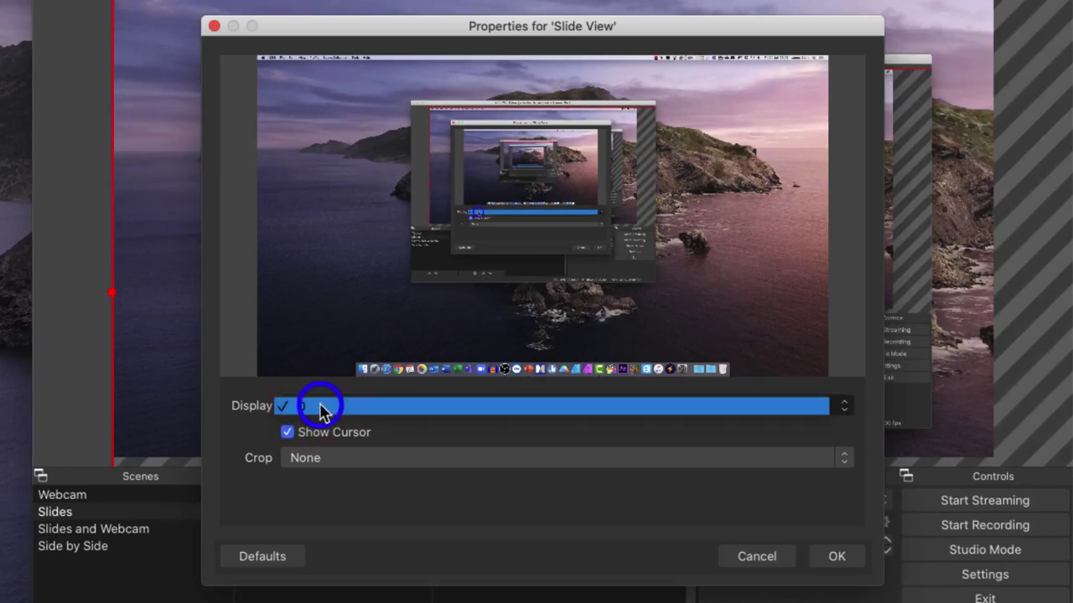
pyautogui.click(331, 407)
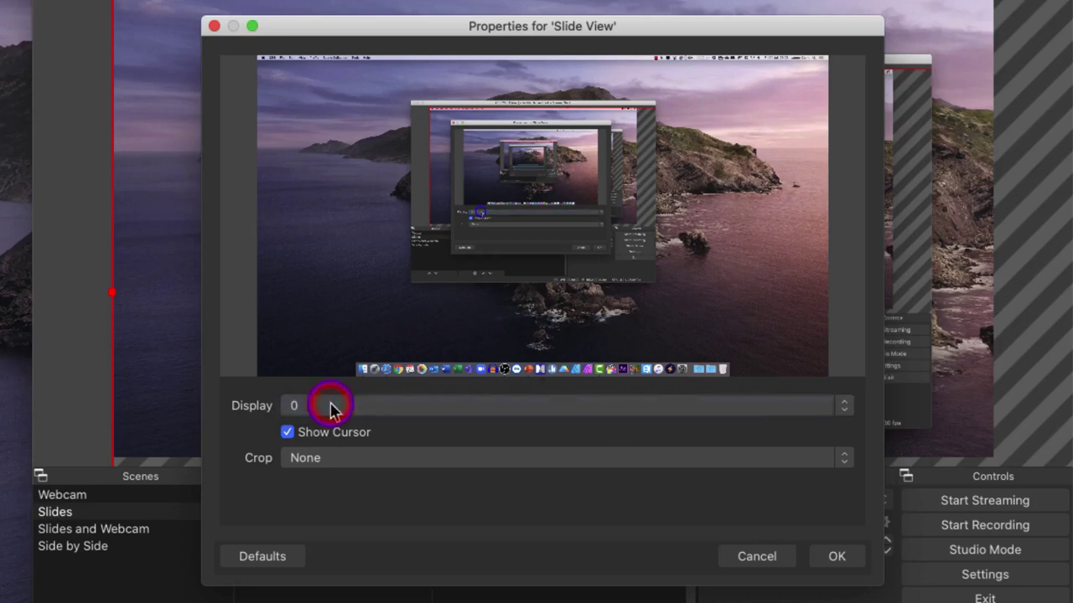
pyautogui.click(355, 461)
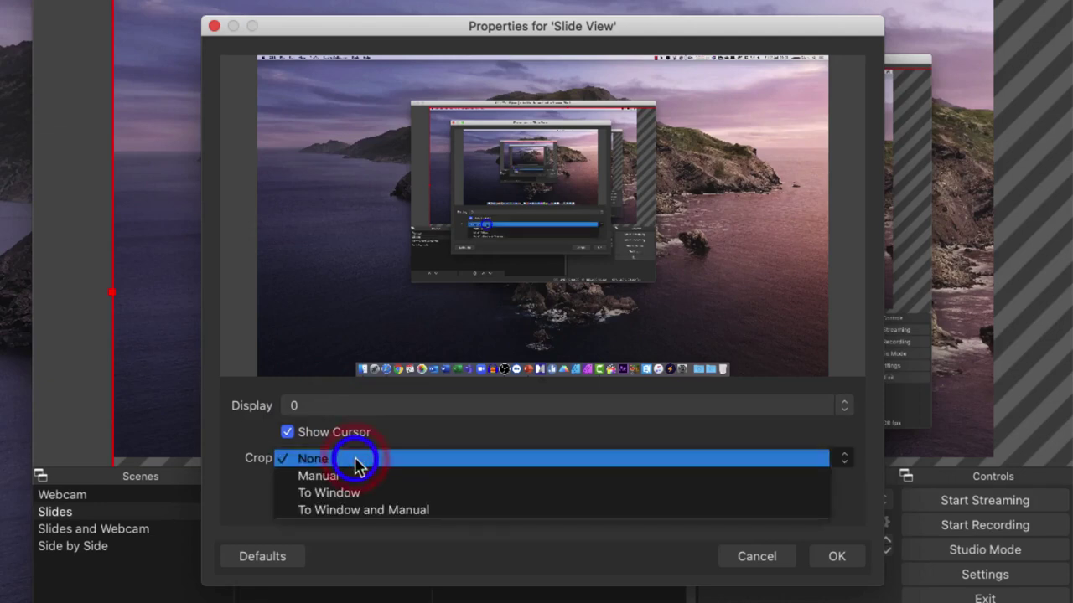
pyautogui.click(375, 494)
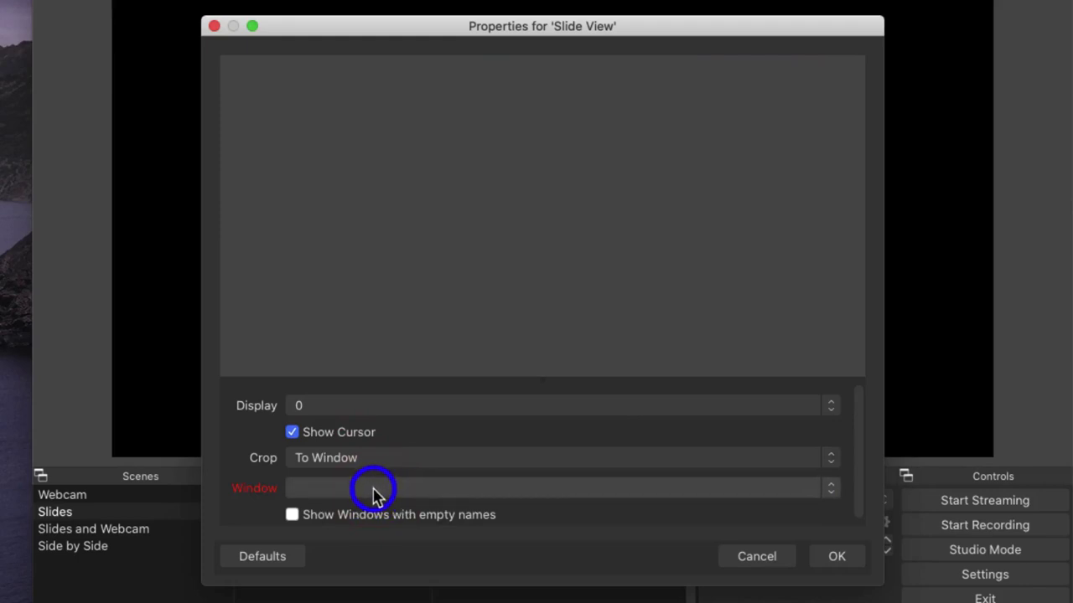
pyautogui.click(834, 555)
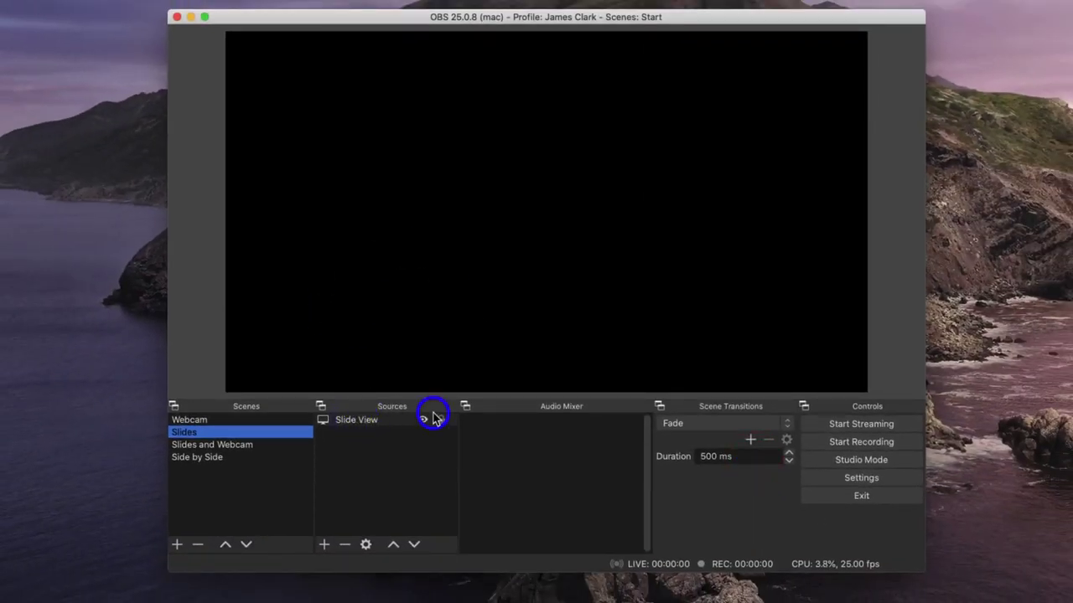
# Add the existing Mic audio input to the Slides scene via Add Existing.
pyautogui.click(323, 545)
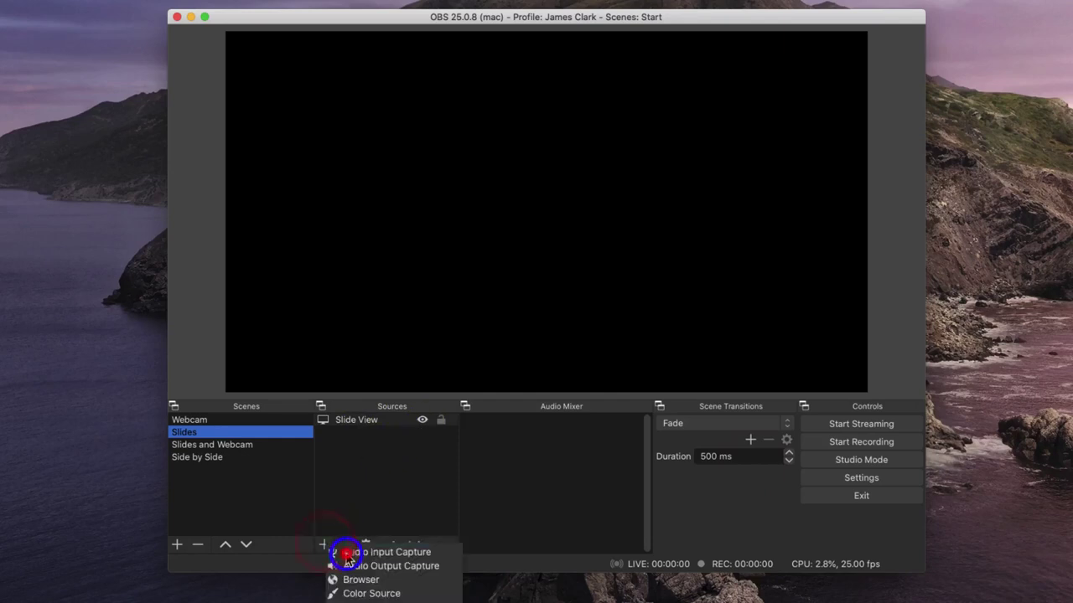
pyautogui.click(348, 554)
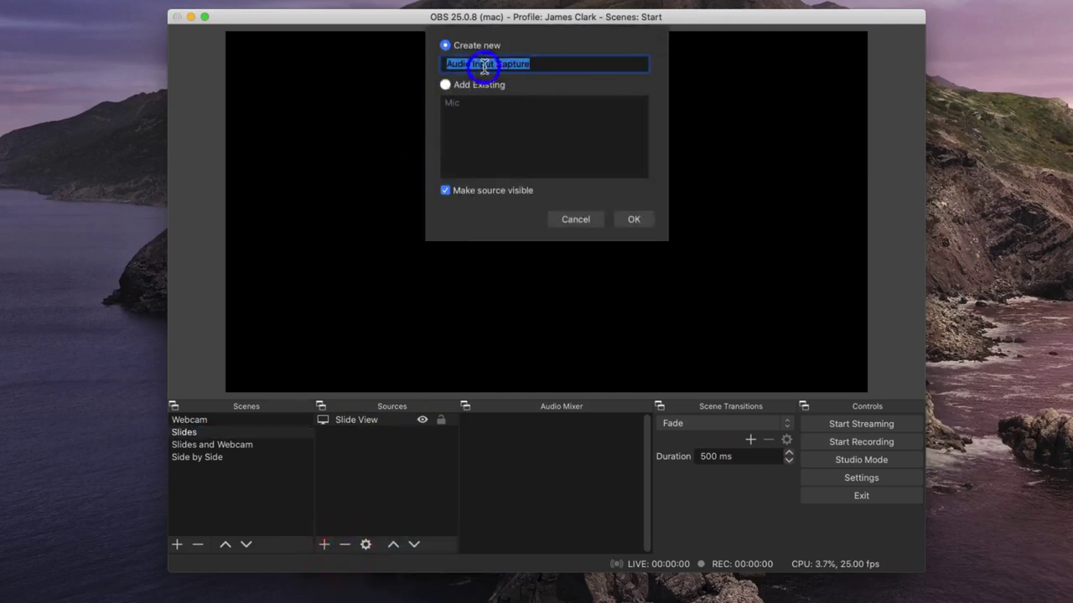
pyautogui.click(447, 86)
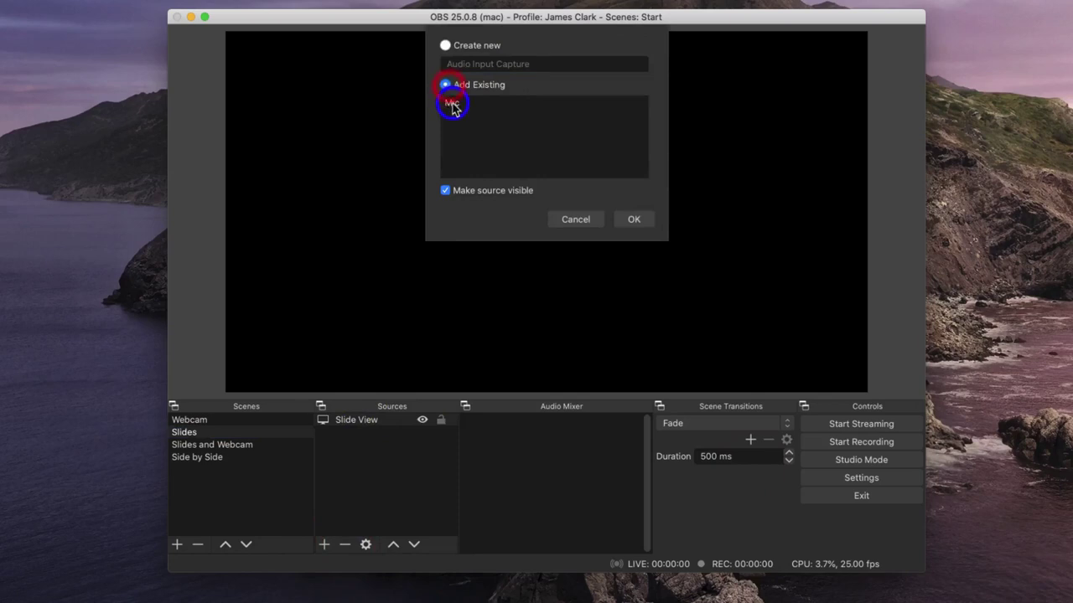
pyautogui.click(453, 104)
pyautogui.click(633, 219)
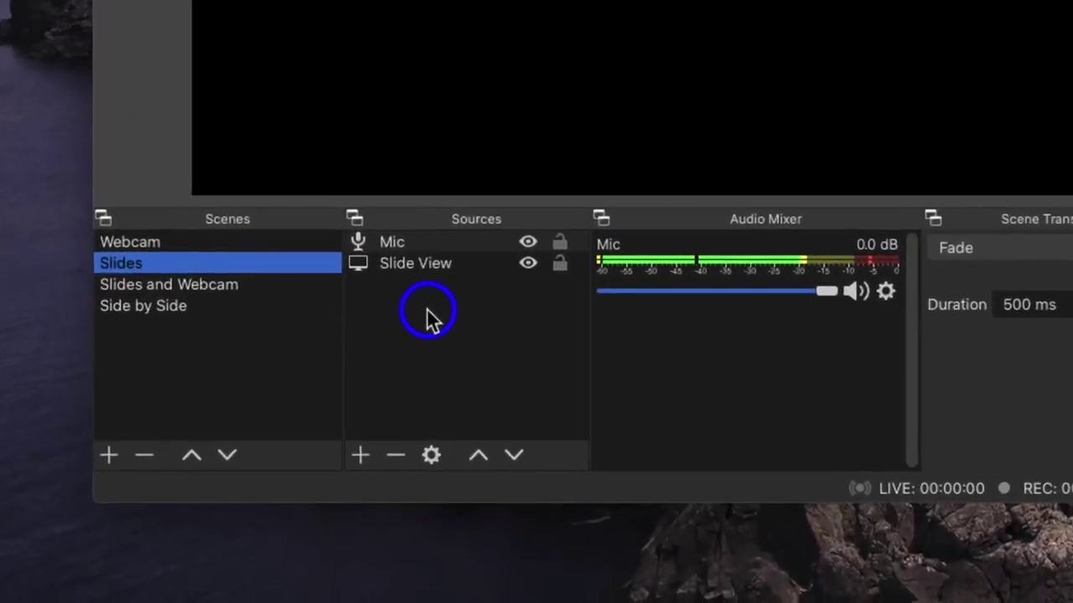
# Copy Mic and Slide View from Slides and paste them as references into Slides and Webcam.
pyautogui.moveTo(427, 310); pyautogui.dragTo(391, 245)
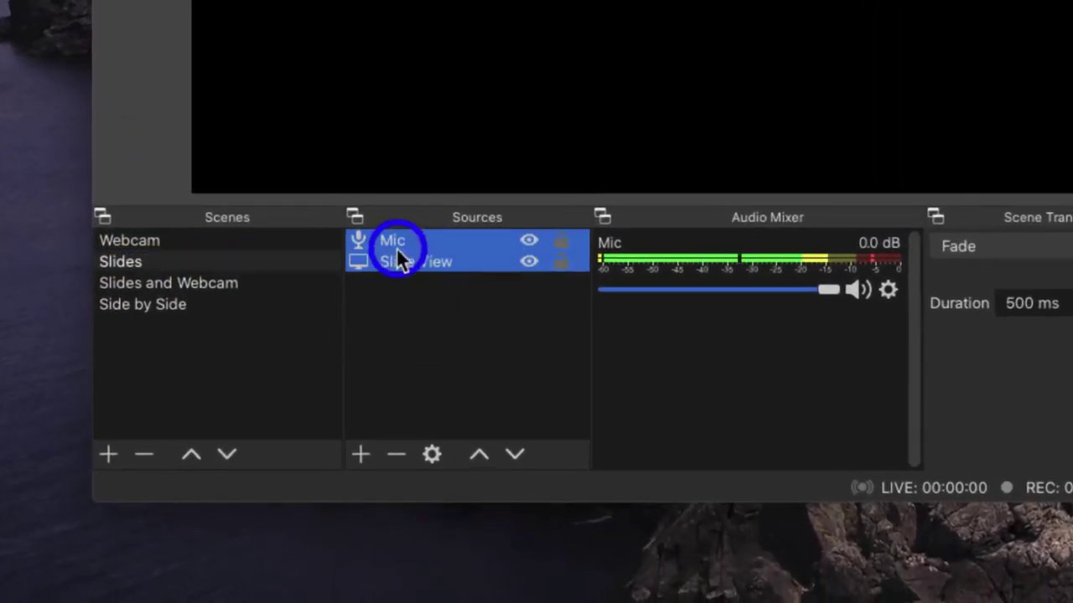
pyautogui.rightClick(417, 258)
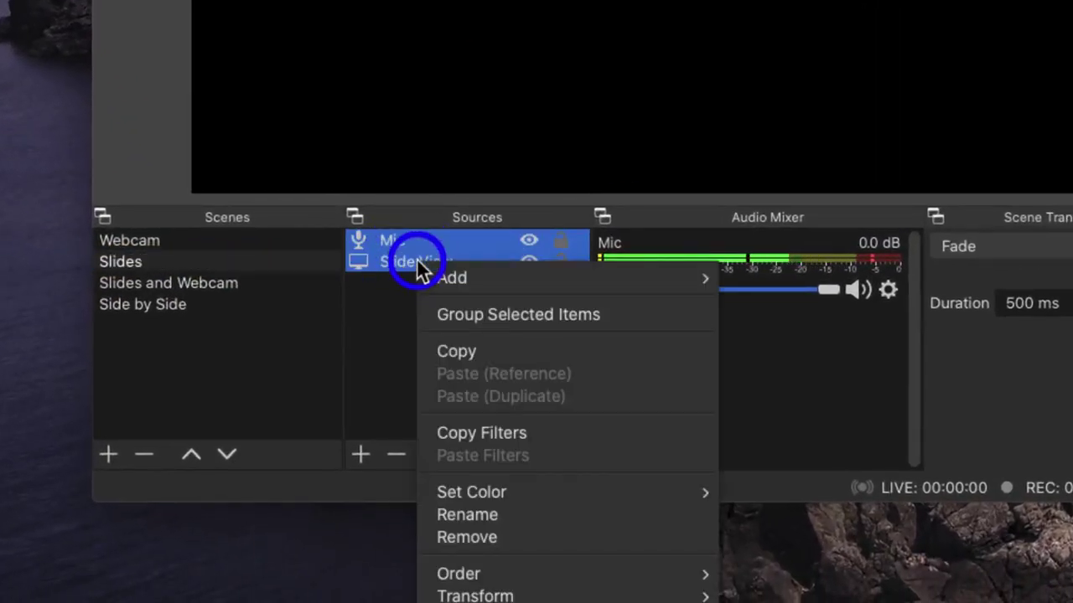
pyautogui.click(458, 347)
pyautogui.click(230, 290)
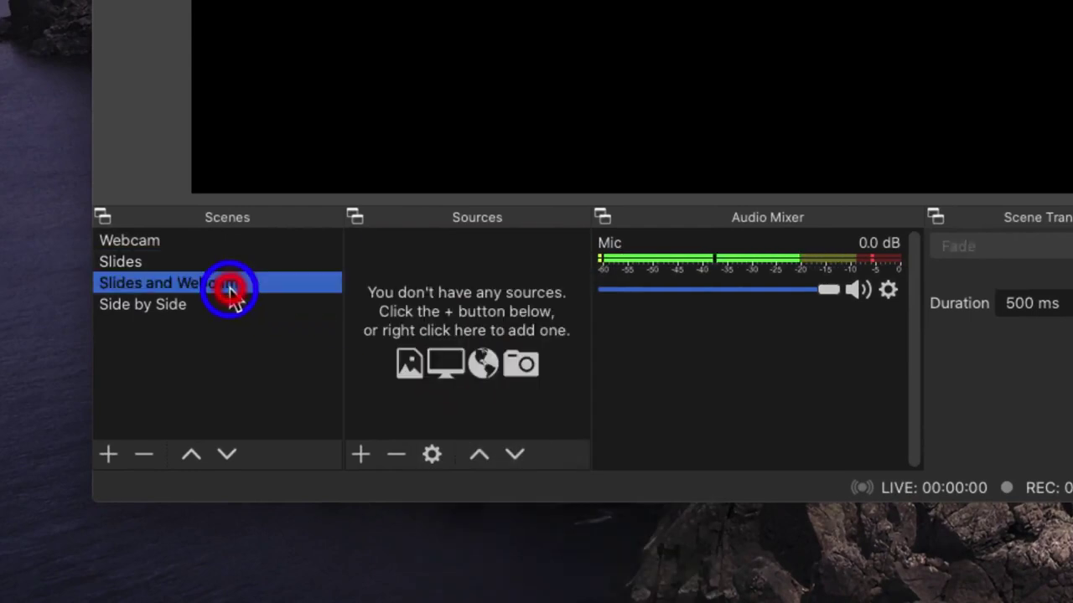
pyautogui.rightClick(420, 293)
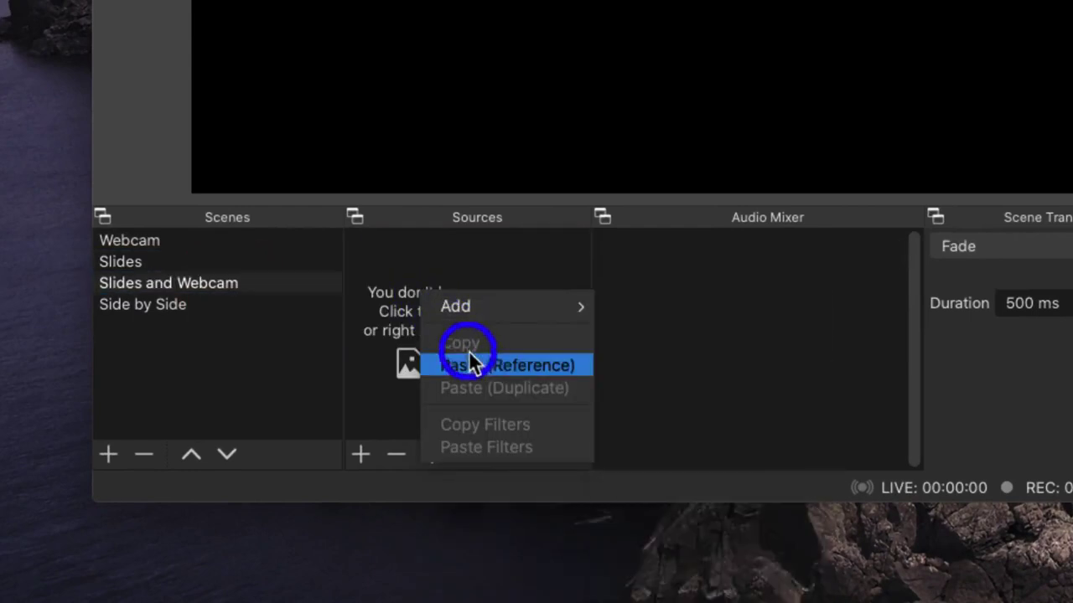
pyautogui.click(475, 363)
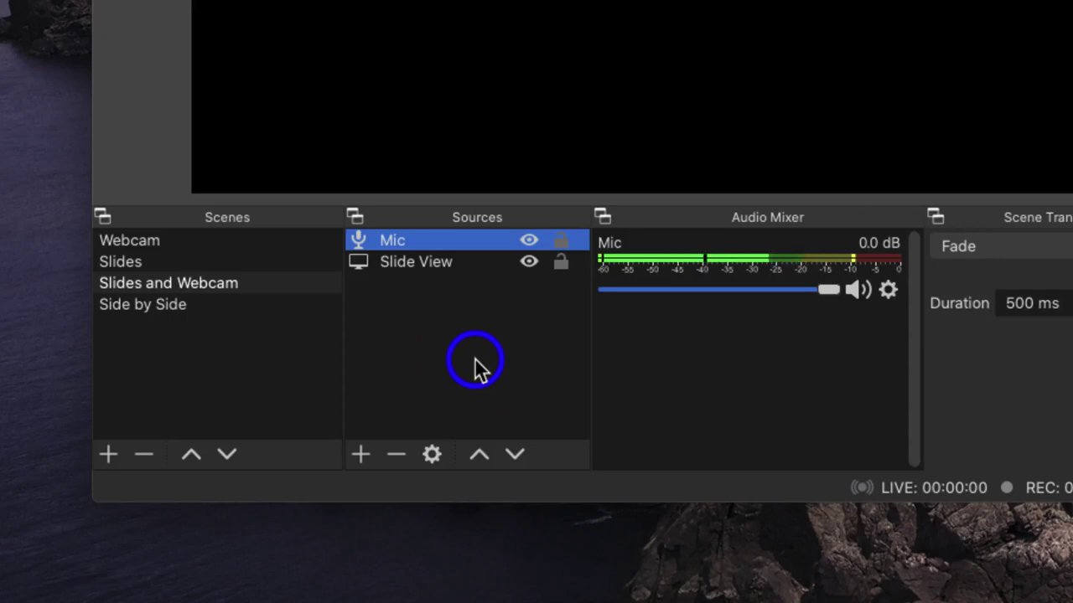
# Copy Cam from the Webcam scene and paste it into Slides and Webcam.
pyautogui.click(165, 241)
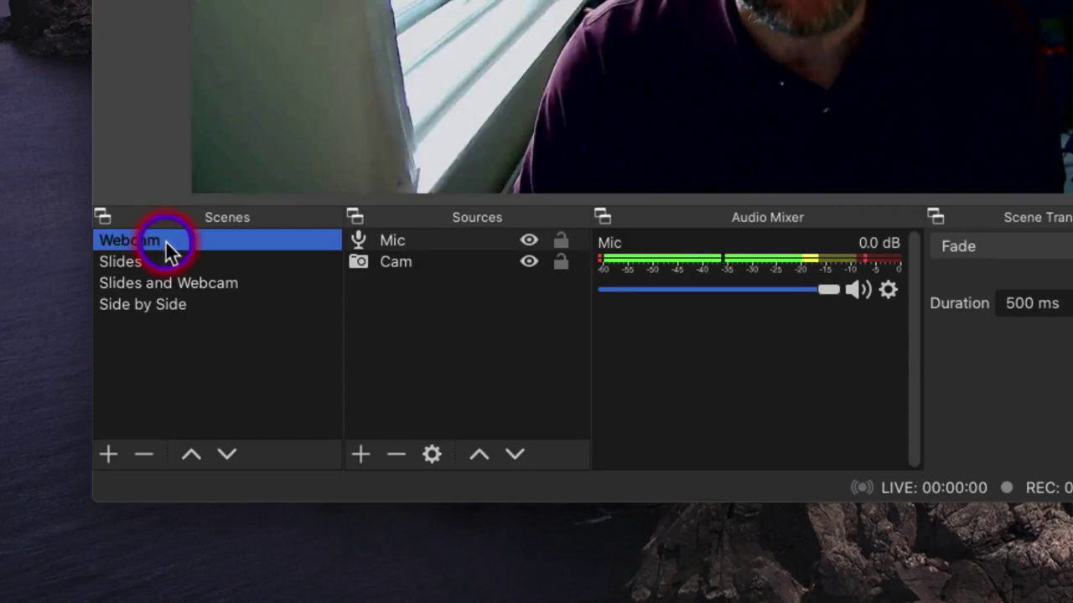
pyautogui.rightClick(404, 259)
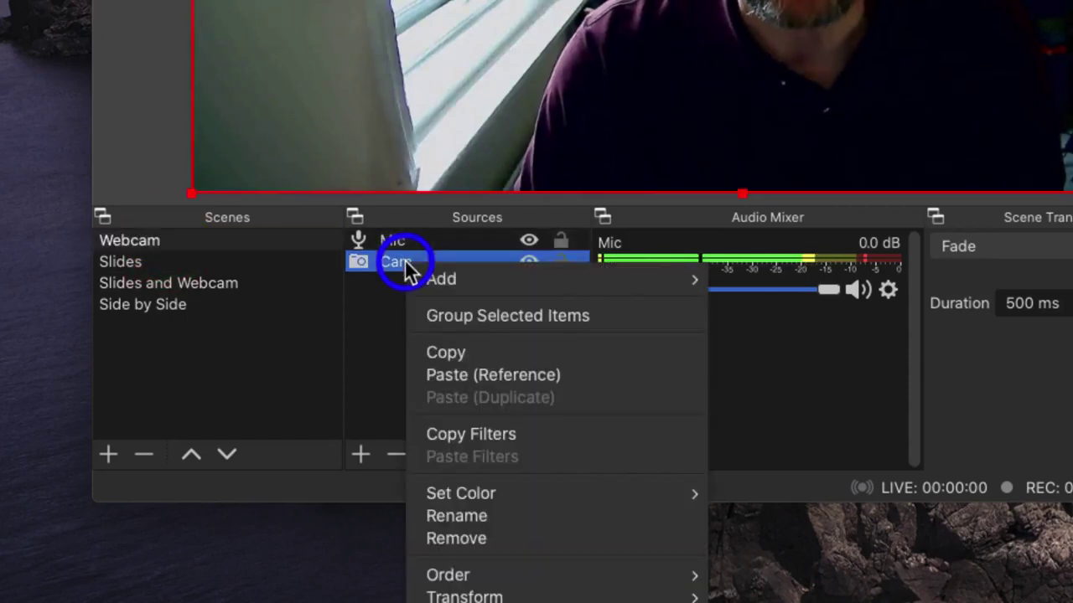
pyautogui.click(467, 355)
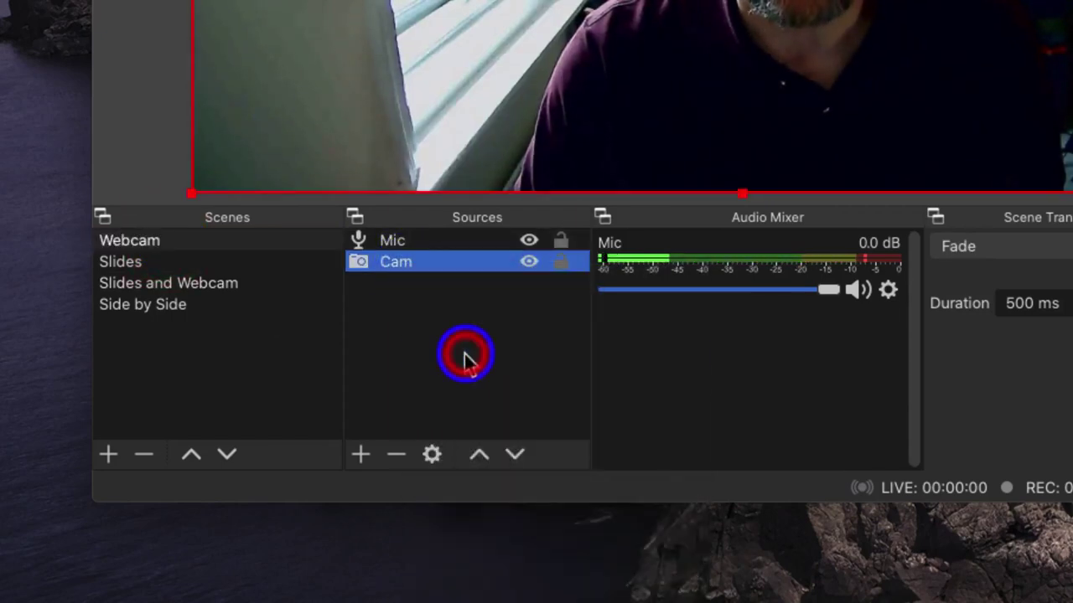
pyautogui.click(205, 287)
pyautogui.rightClick(409, 319)
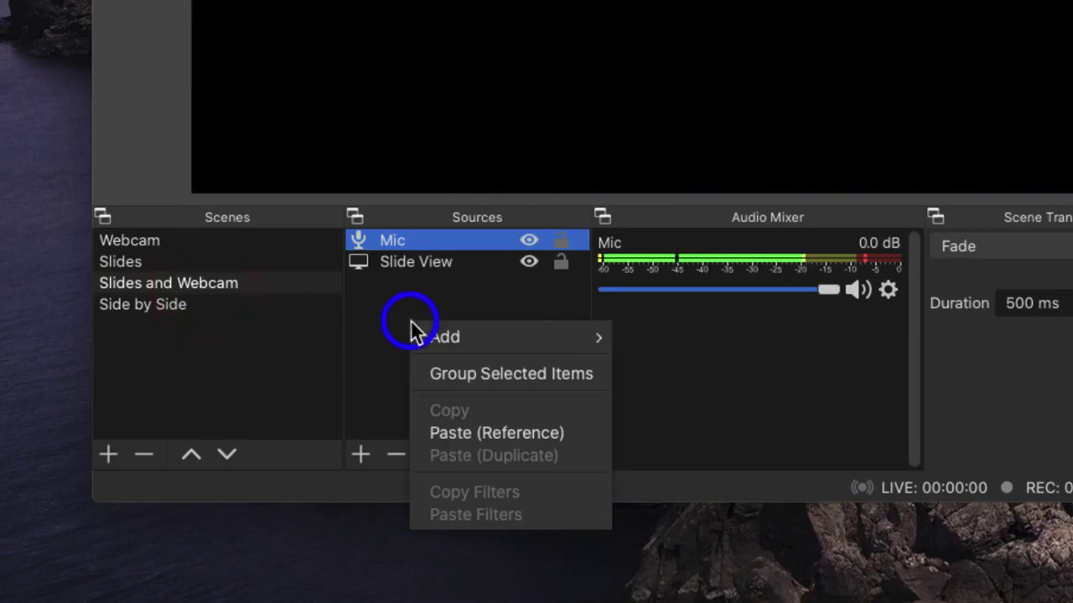
pyautogui.click(486, 433)
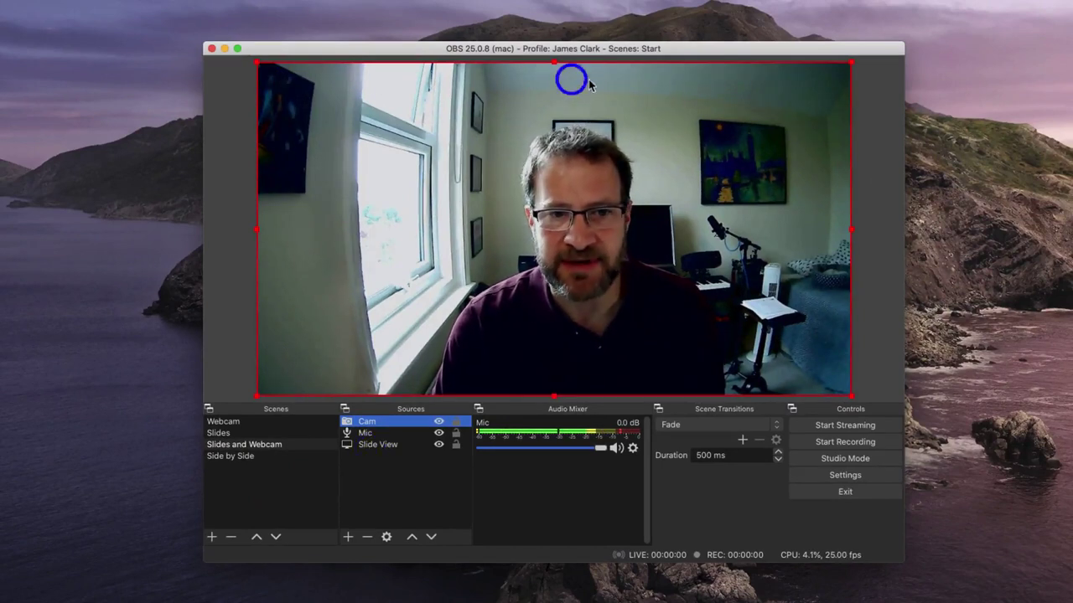
# Shrink the Cam feed and drag it into the canvas's lower-right corner as an inset.
pyautogui.moveTo(849, 391); pyautogui.dragTo(405, 157)
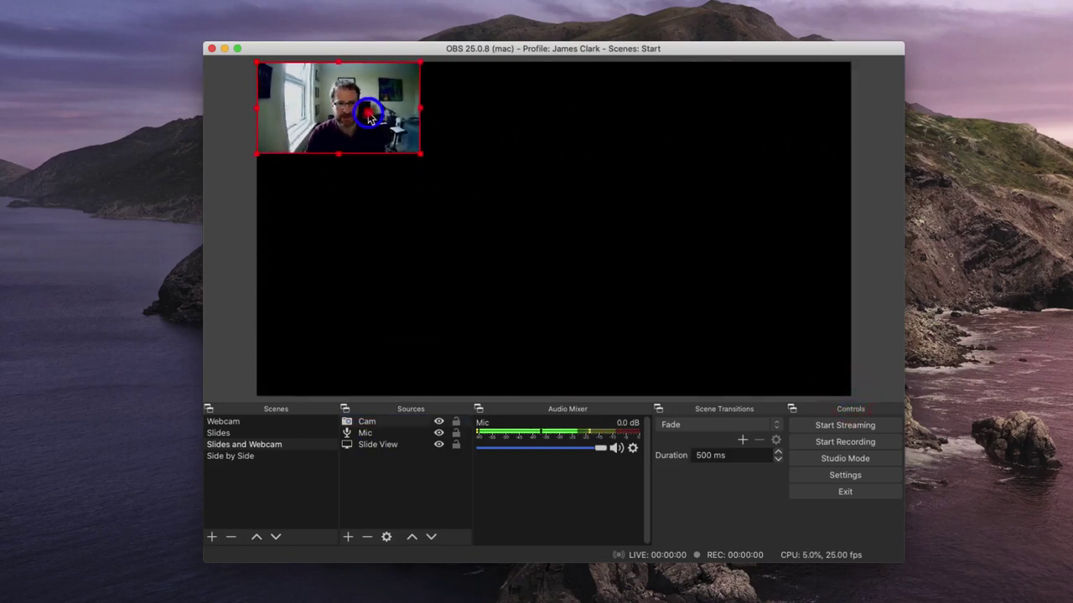
pyautogui.moveTo(369, 111); pyautogui.dragTo(784, 341)
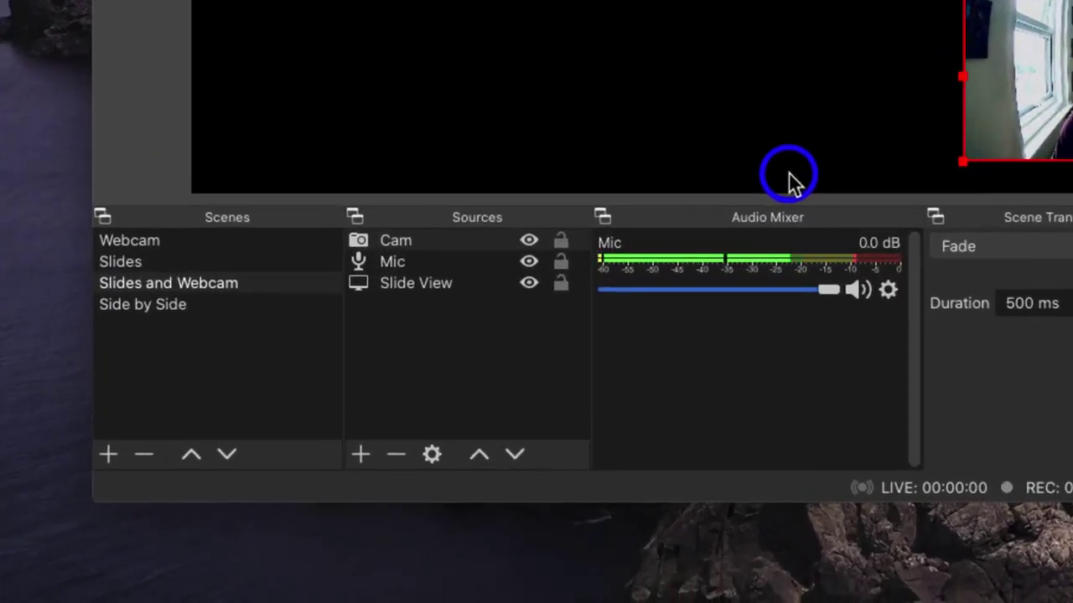
pyautogui.moveTo(422, 336); pyautogui.dragTo(409, 233)
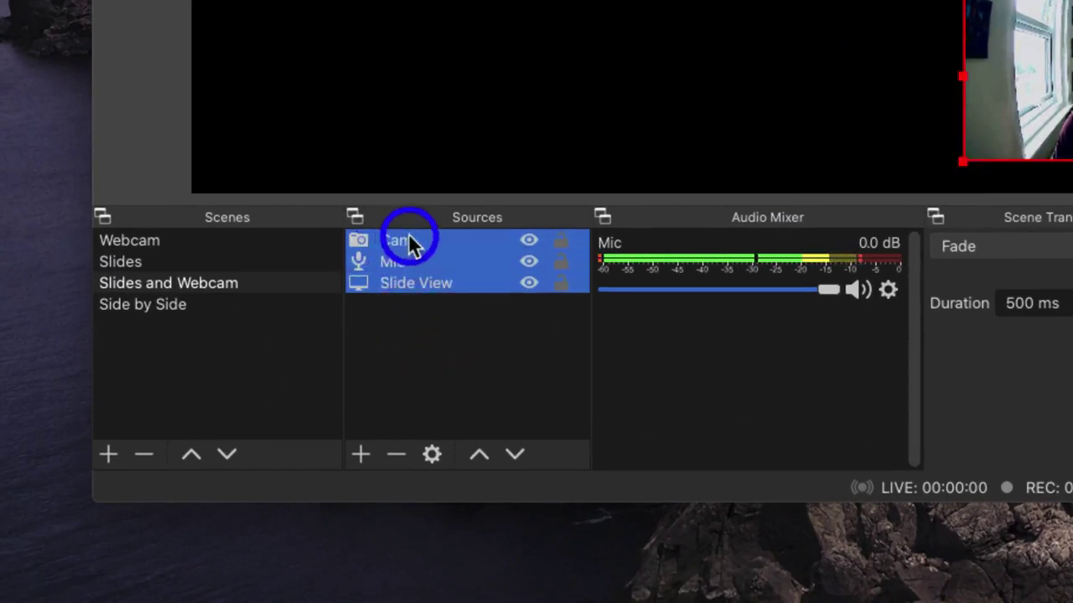
# Copy the Cam, Mic and Slide View sources and paste them as references into the Side by Side scene.
pyautogui.rightClick(416, 279)
pyautogui.click(459, 369)
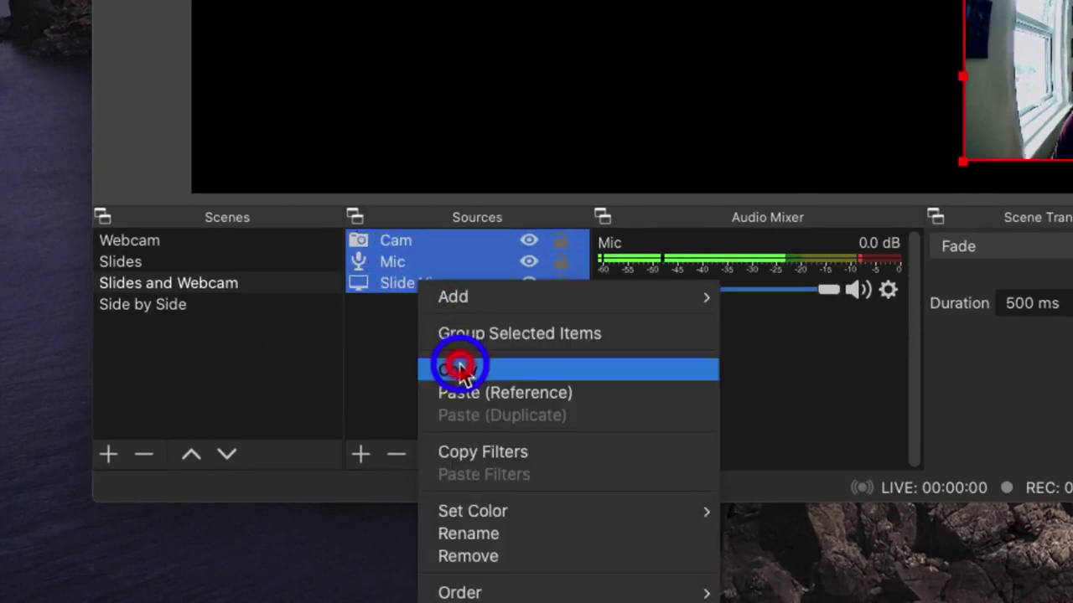
pyautogui.click(172, 317)
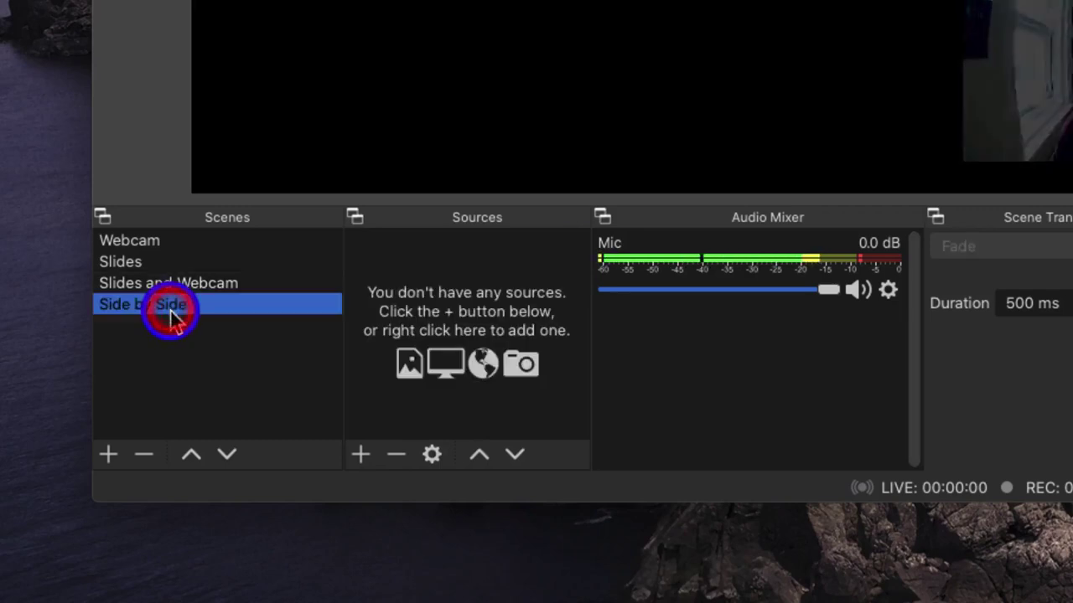
pyautogui.rightClick(404, 289)
pyautogui.click(464, 370)
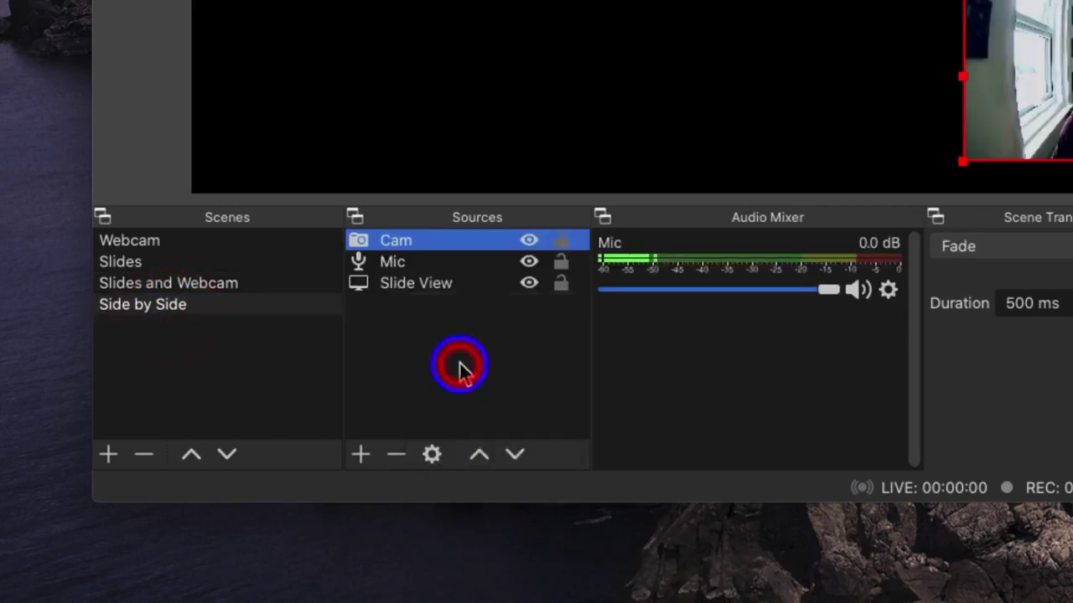
pyautogui.click(459, 361)
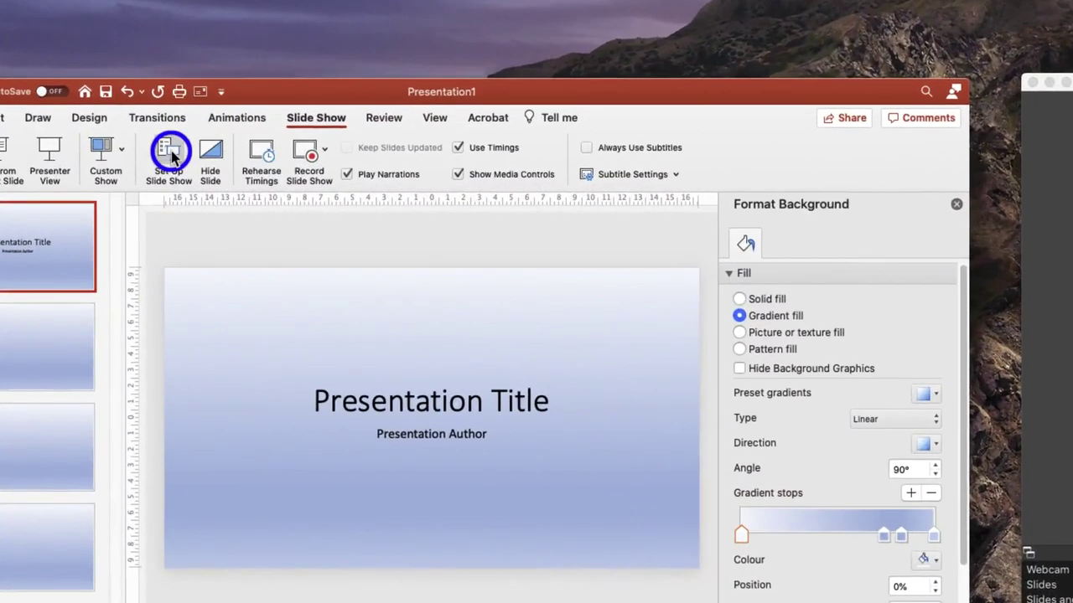
# Set the show type to Browsed by an individual (window) and start the slide show on the title slide.
pyautogui.click(139, 168)
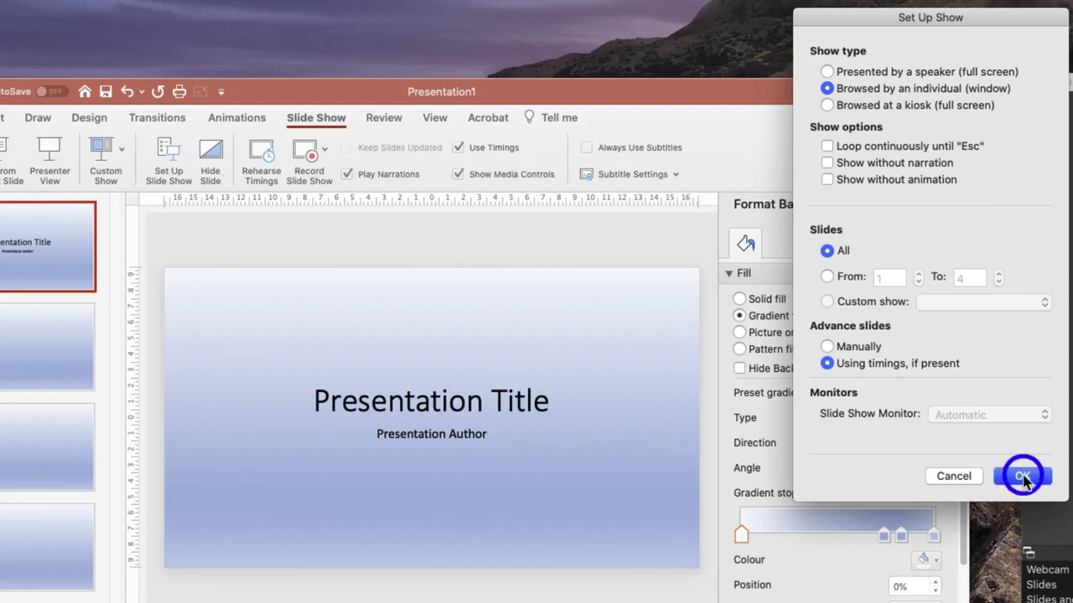
pyautogui.click(1024, 477)
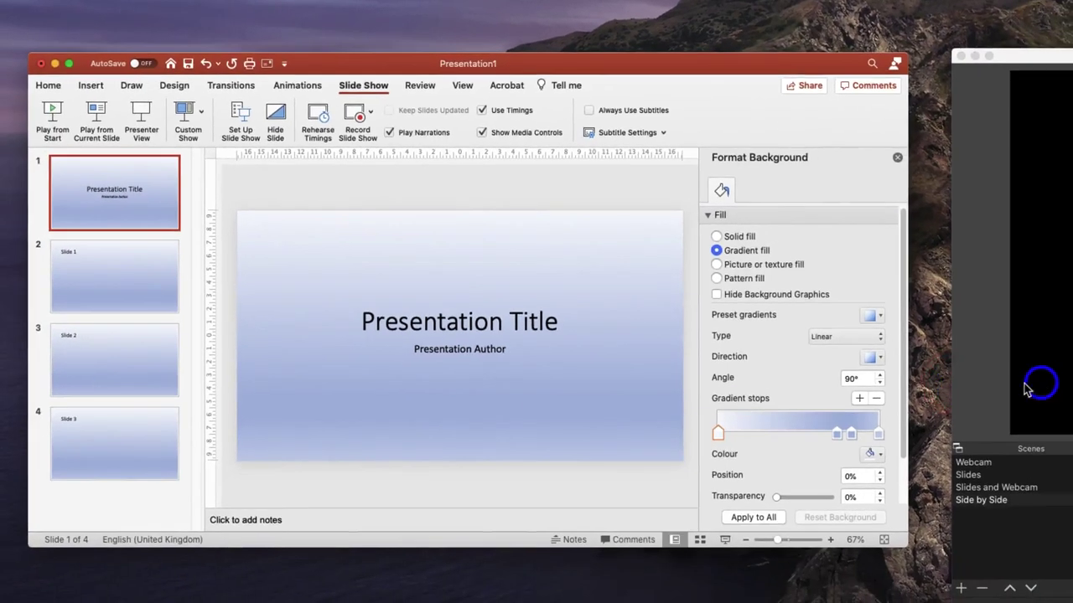
pyautogui.click(725, 539)
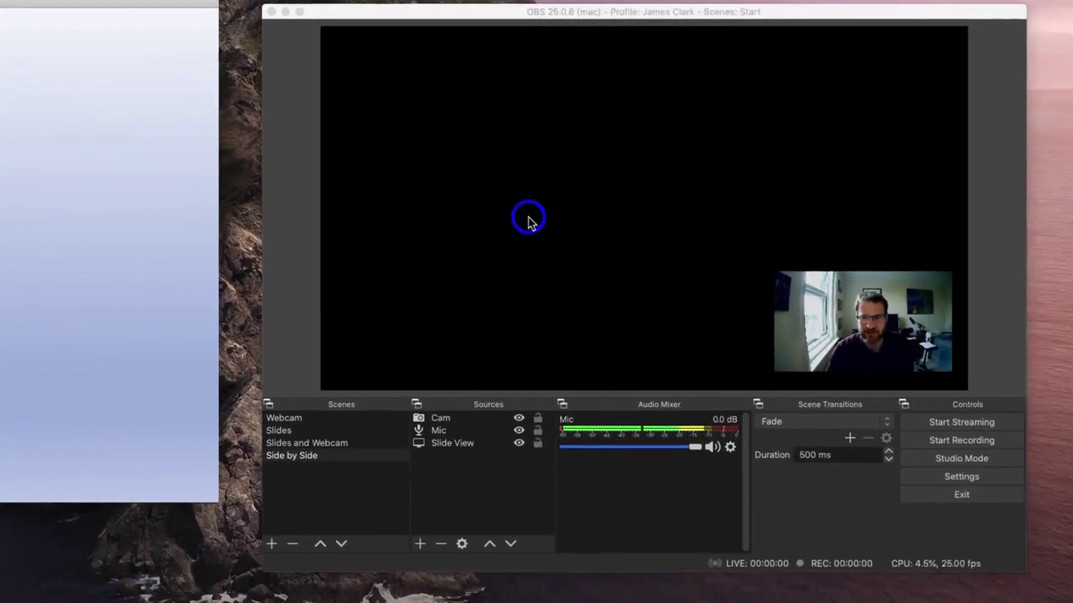
# Point the Slides scene's Slide View capture at the PowerPoint Slide Show window.
pyautogui.click(523, 218)
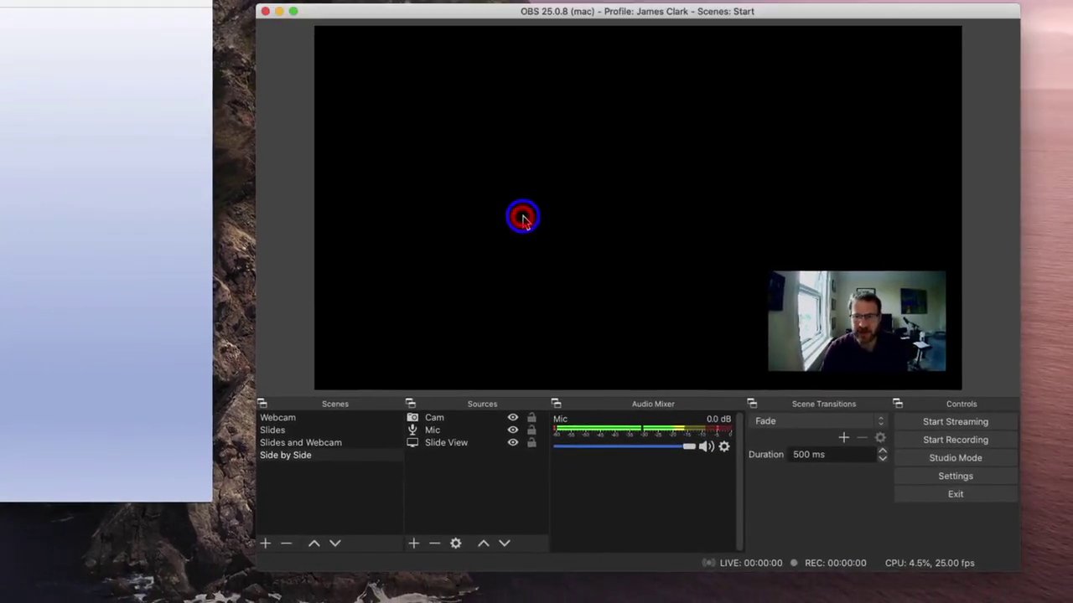
pyautogui.click(282, 430)
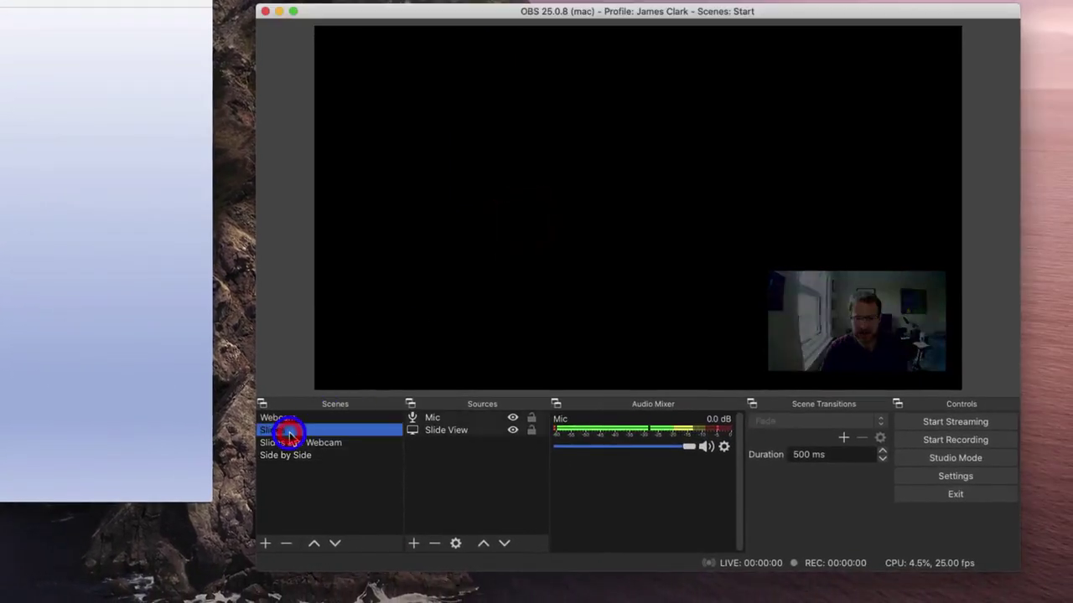
pyautogui.click(447, 431)
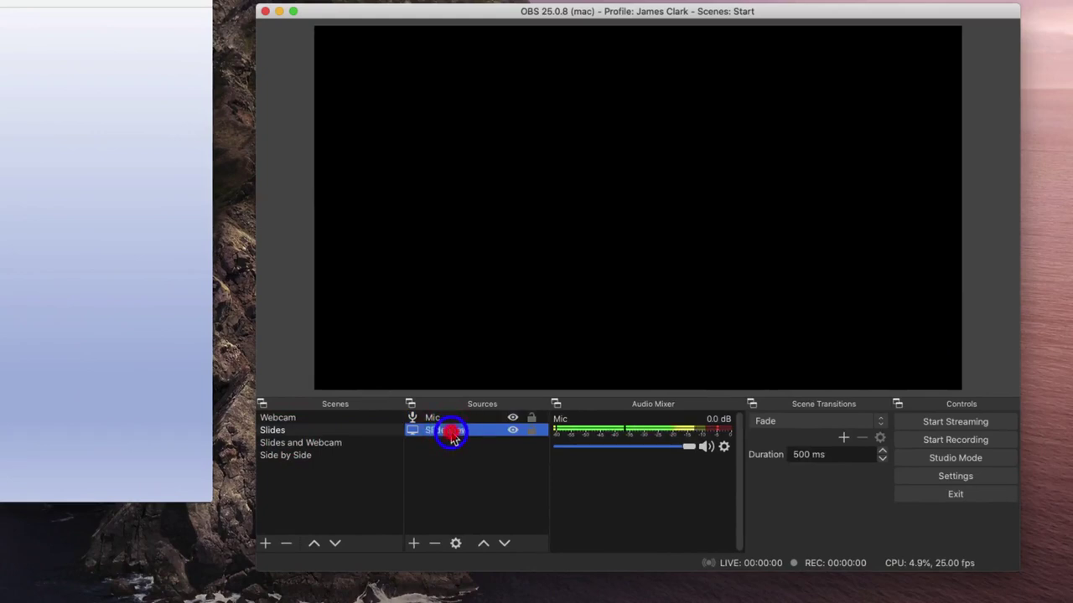
pyautogui.doubleClick(451, 434)
pyautogui.click(464, 414)
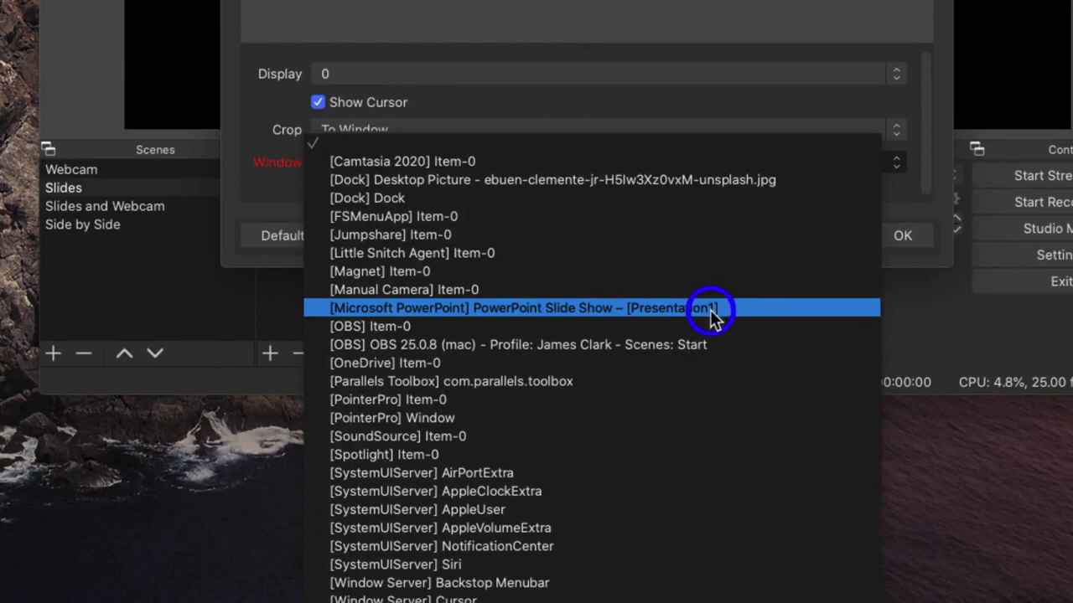
pyautogui.click(711, 309)
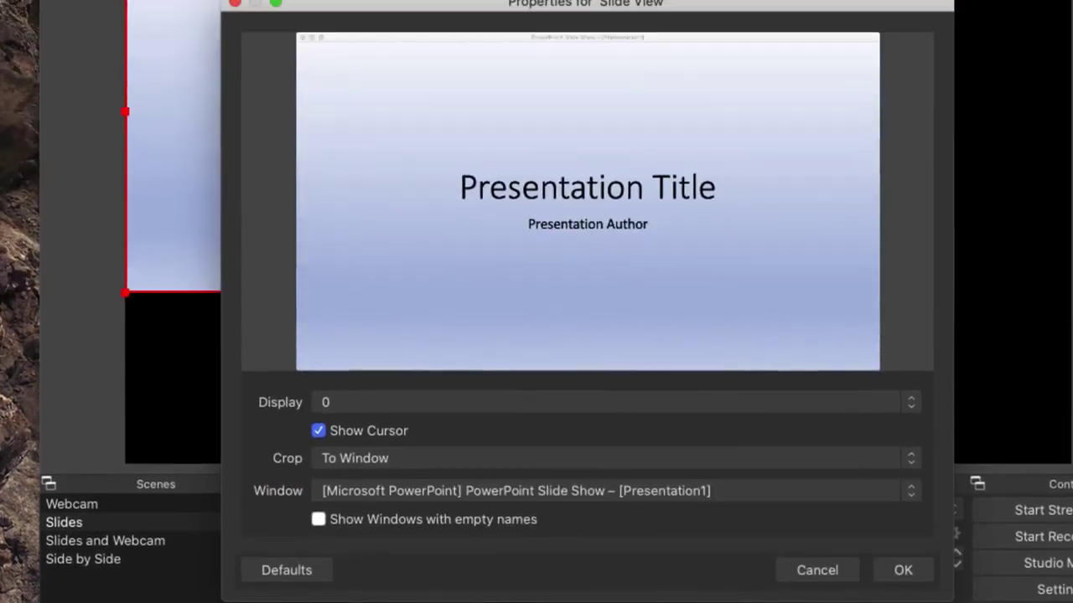
pyautogui.click(916, 569)
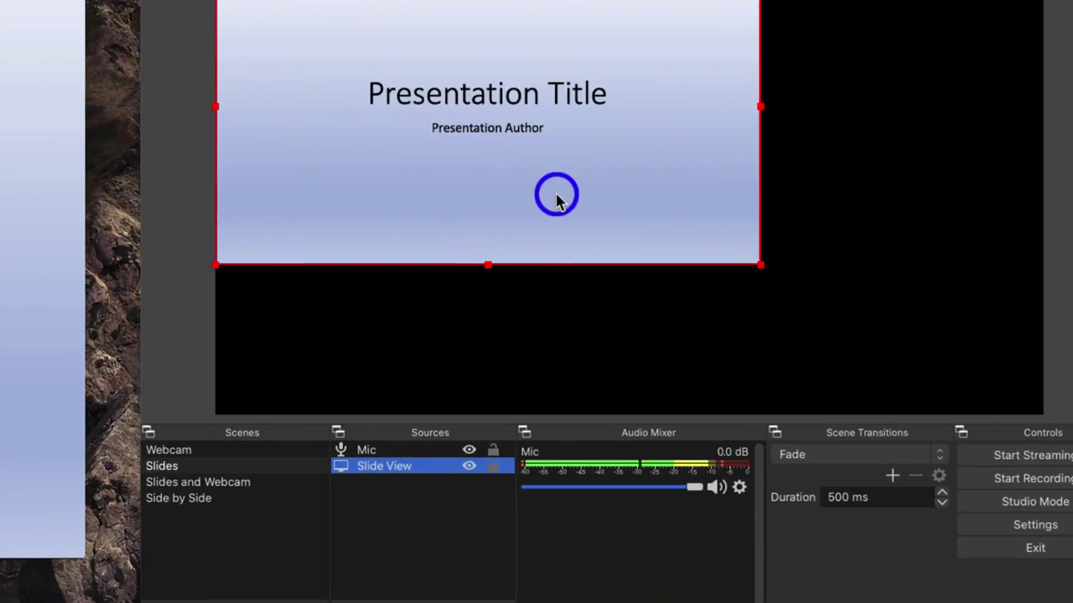
# Crop 20 off the top of the Slides capture, stretch it to fill the canvas, and show Slides and Webcam.
pyautogui.rightClick(555, 199)
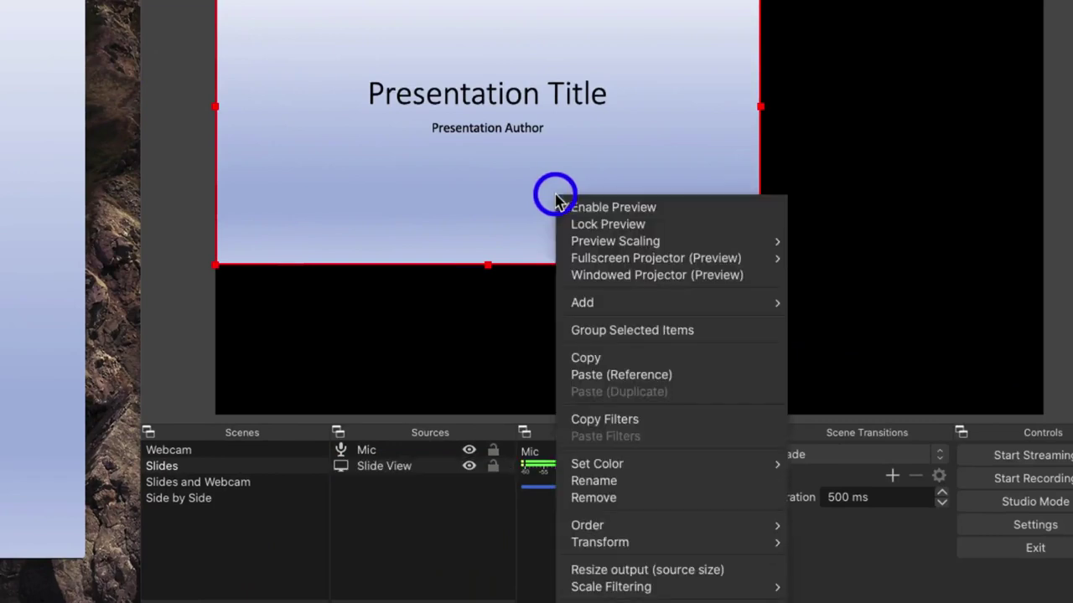
pyautogui.moveTo(631, 545)
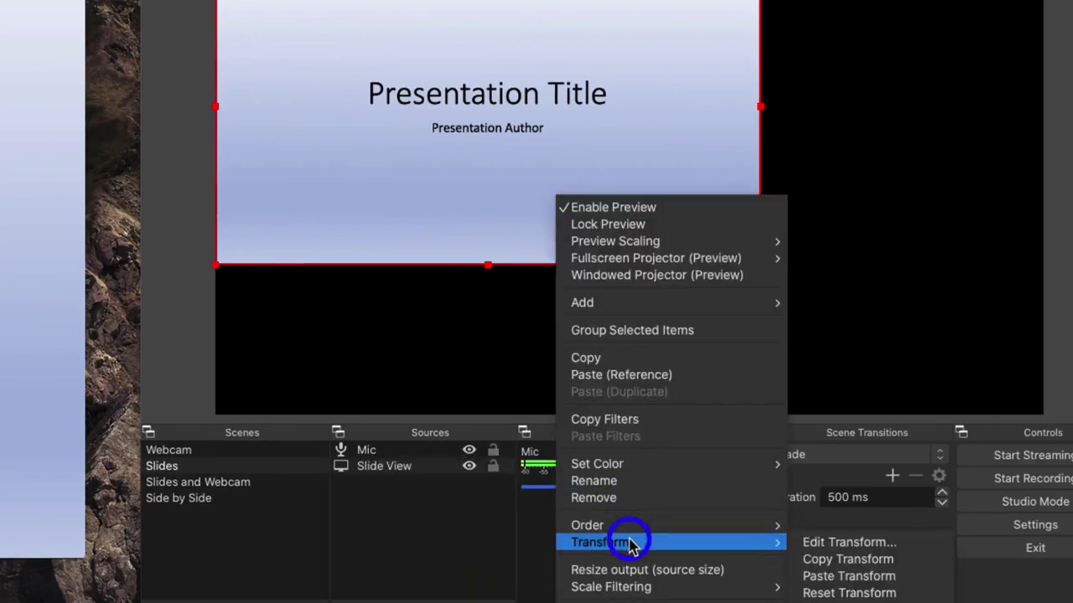
pyautogui.click(825, 543)
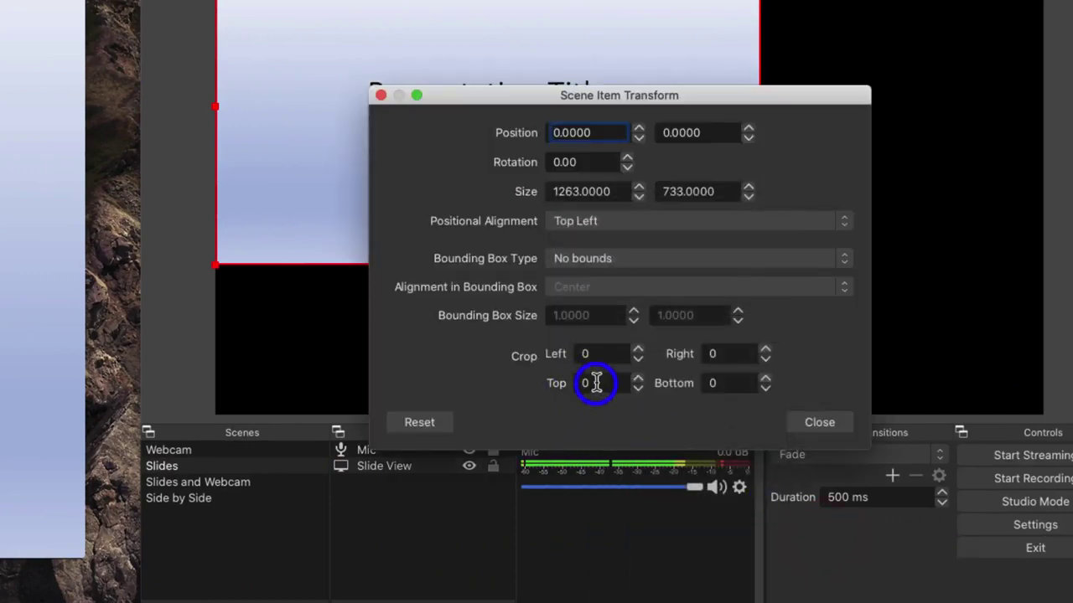
pyautogui.click(596, 383)
pyautogui.write('20')
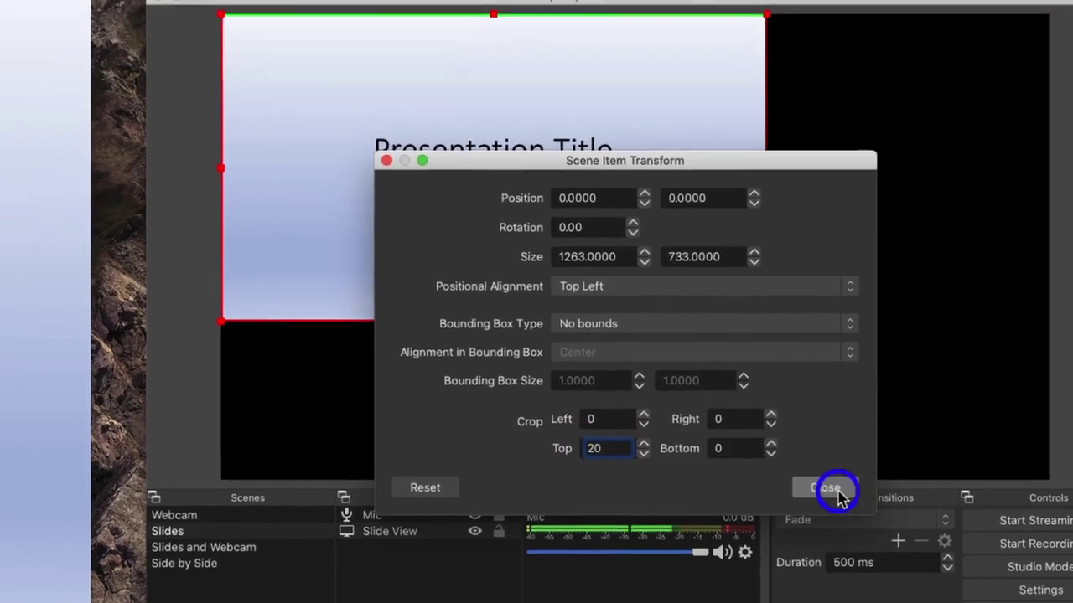
pyautogui.click(828, 426)
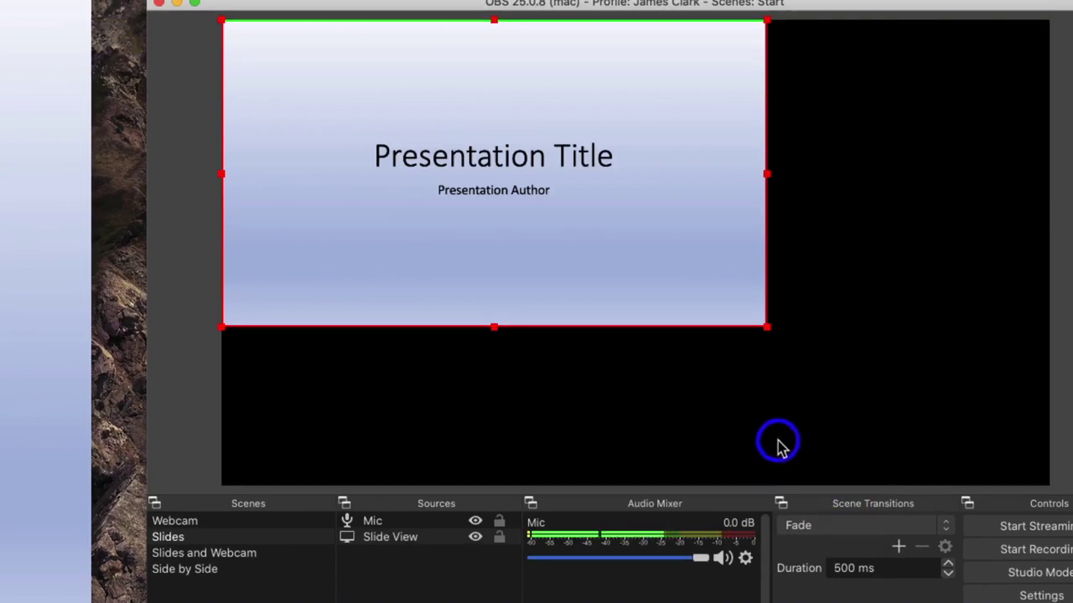
pyautogui.moveTo(764, 328); pyautogui.dragTo(1053, 476)
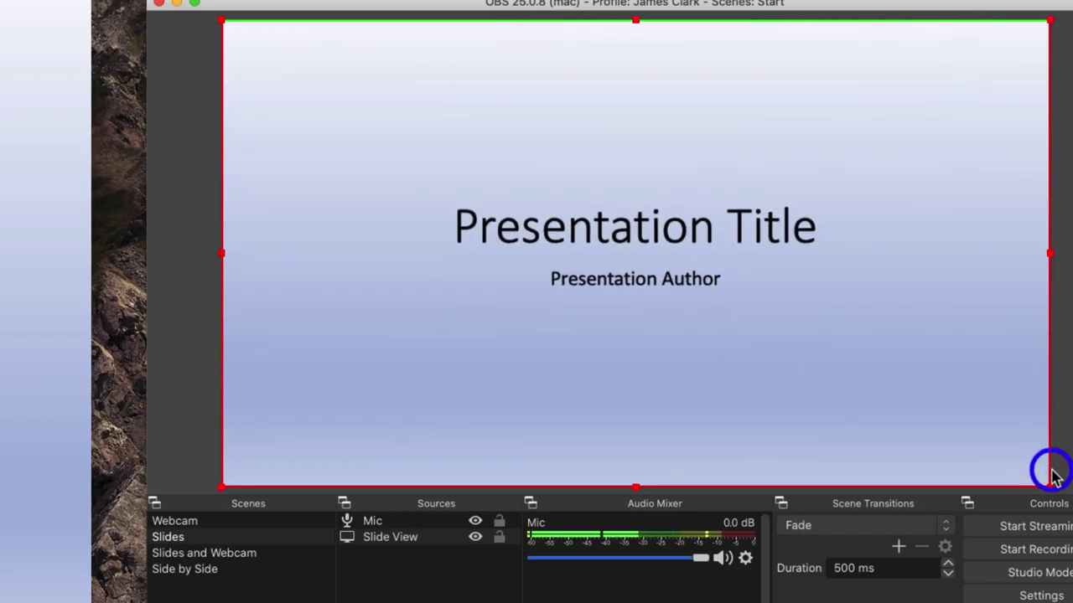
pyautogui.click(220, 557)
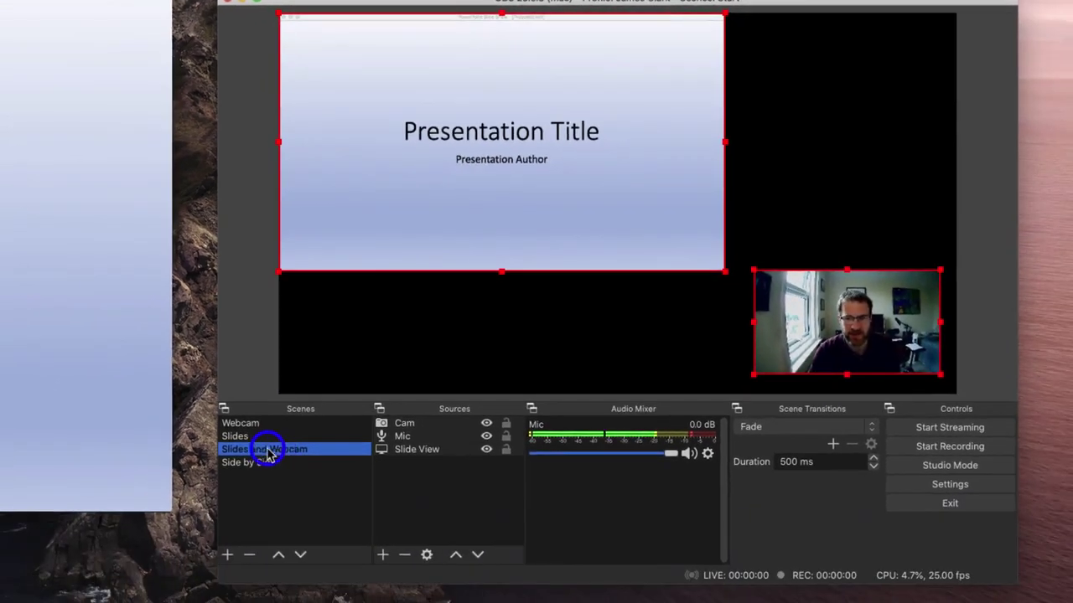
# Crop 20 off the top of the slide capture and enlarge it to fill the canvas.
pyautogui.rightClick(416, 211)
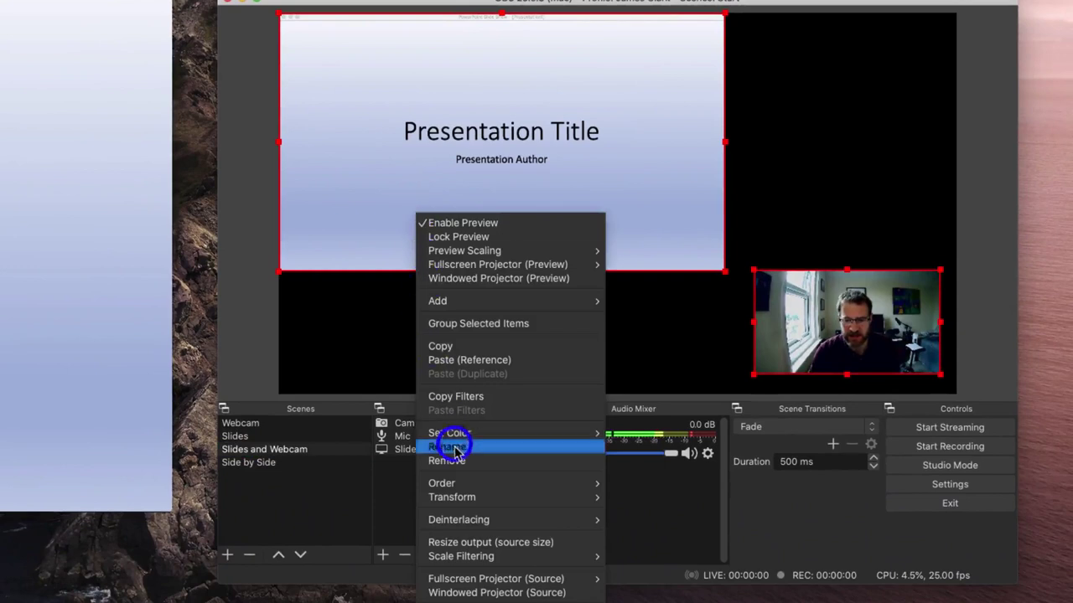
pyautogui.moveTo(479, 501)
pyautogui.click(633, 498)
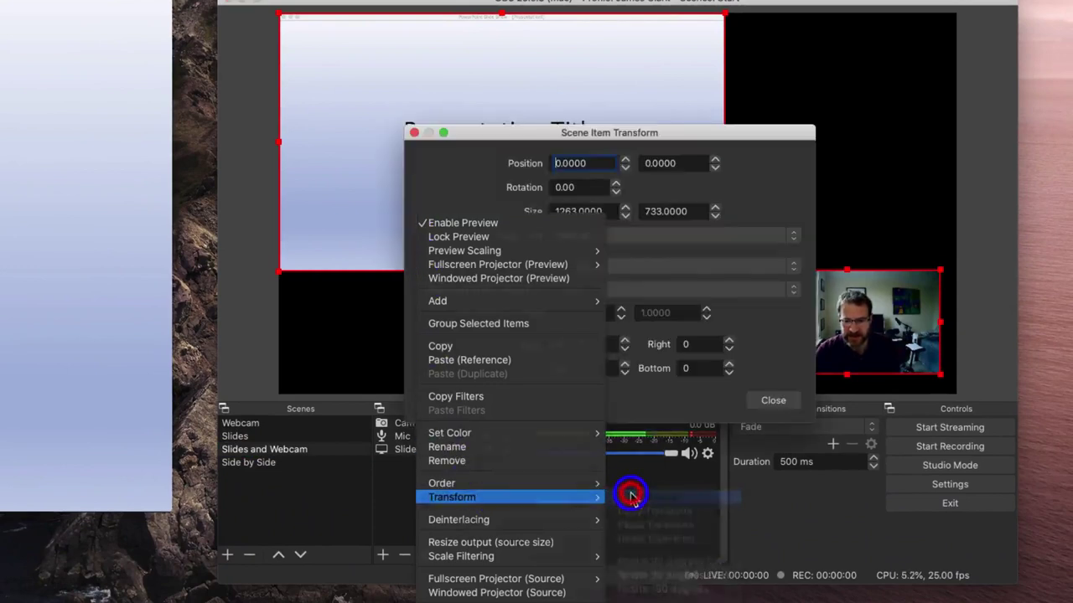
pyautogui.moveTo(593, 368); pyautogui.dragTo(570, 366)
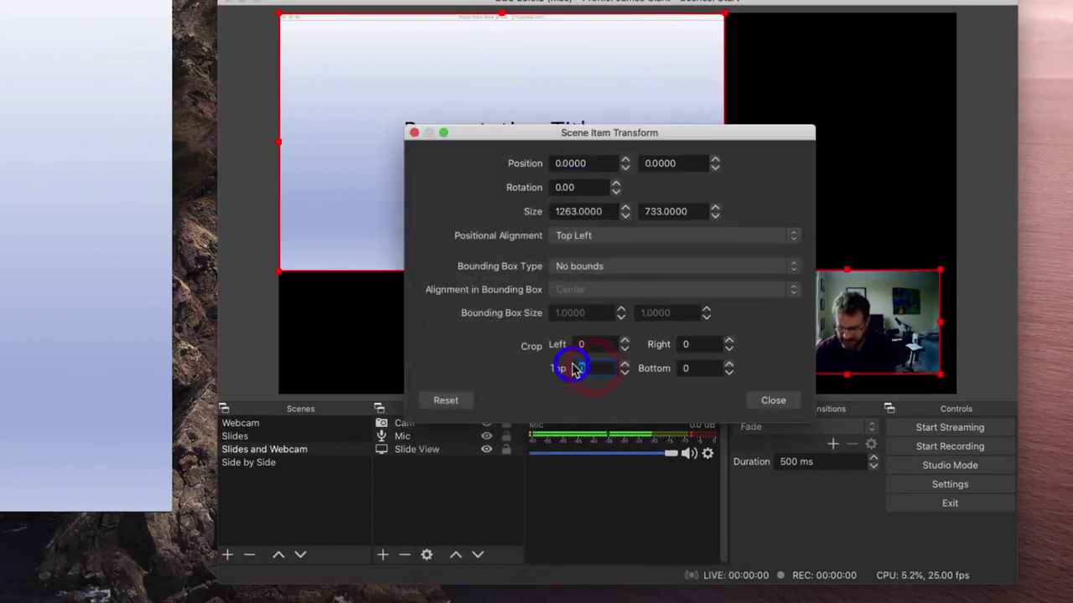
pyautogui.write('20')
pyautogui.click(764, 401)
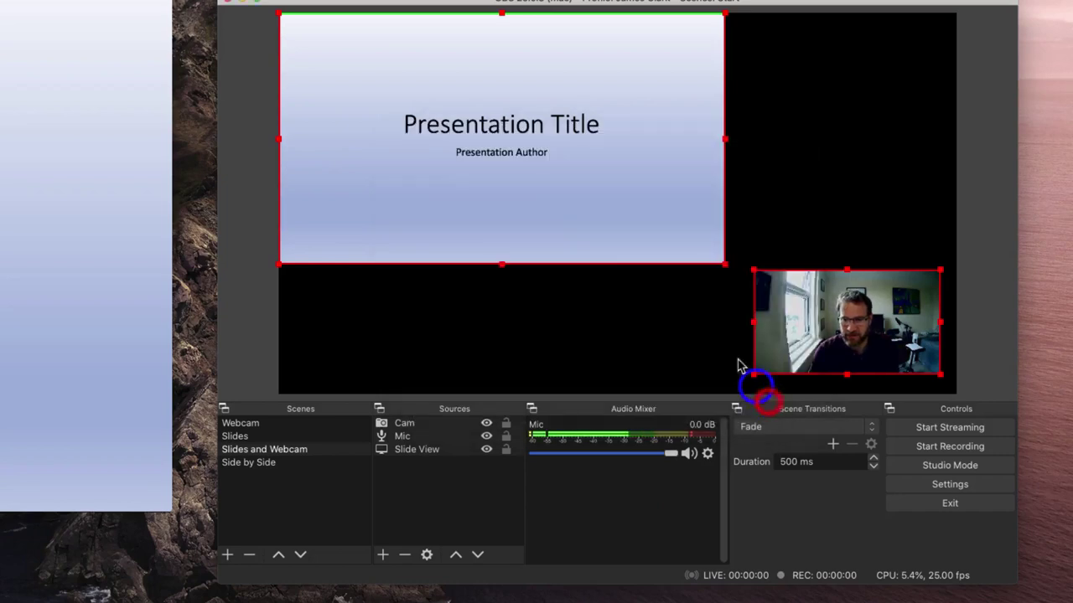
pyautogui.moveTo(725, 265); pyautogui.dragTo(957, 384)
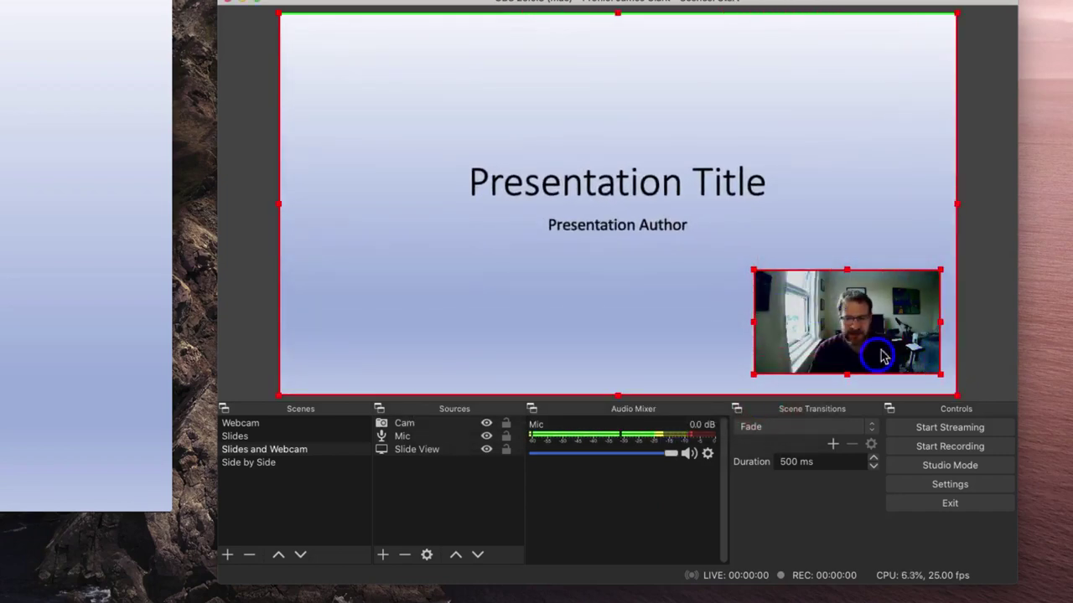
# Shrink the Cam overlay and tuck it into the slide's lower-right corner.
pyautogui.click(815, 314)
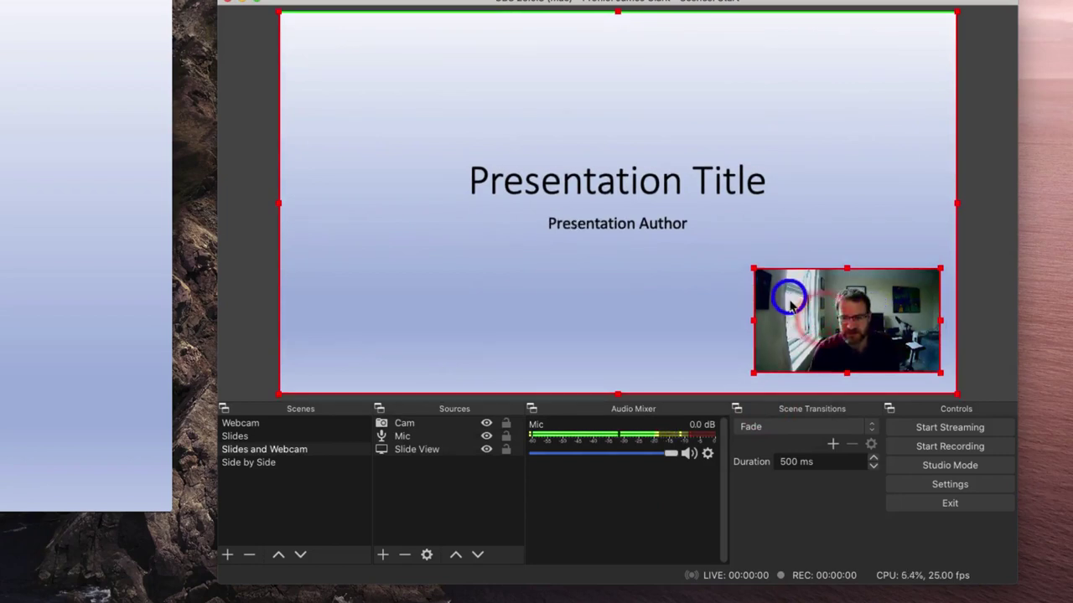
pyautogui.click(408, 428)
pyautogui.moveTo(755, 270); pyautogui.dragTo(778, 283)
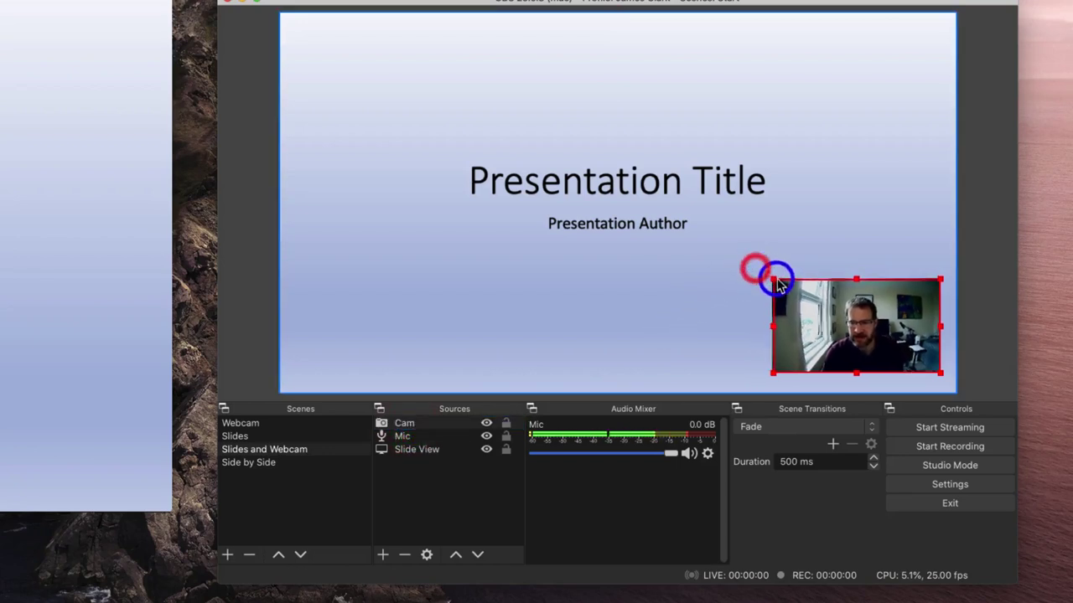
pyautogui.moveTo(859, 344)
pyautogui.mouseDown()
pyautogui.moveTo(872, 134)
pyautogui.moveTo(843, 94)
pyautogui.moveTo(807, 282)
pyautogui.moveTo(394, 328)
pyautogui.moveTo(459, 344)
pyautogui.moveTo(853, 356)
pyautogui.mouseUp()
pyautogui.click(360, 453)
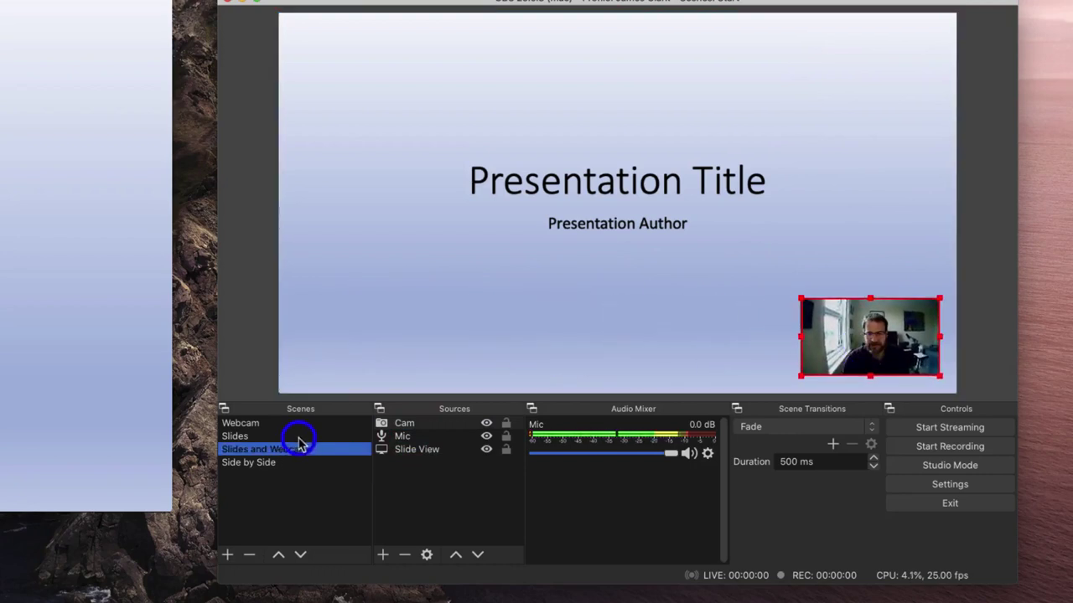
# In the Side by Side scene, crop 16 off the top of the slide capture.
pyautogui.click(257, 464)
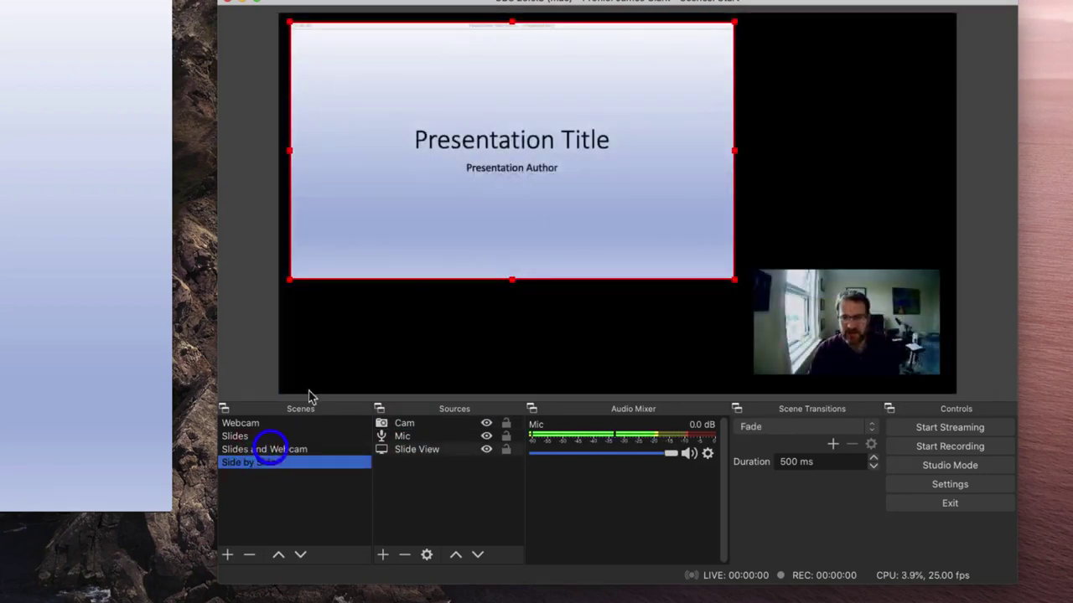
pyautogui.rightClick(409, 228)
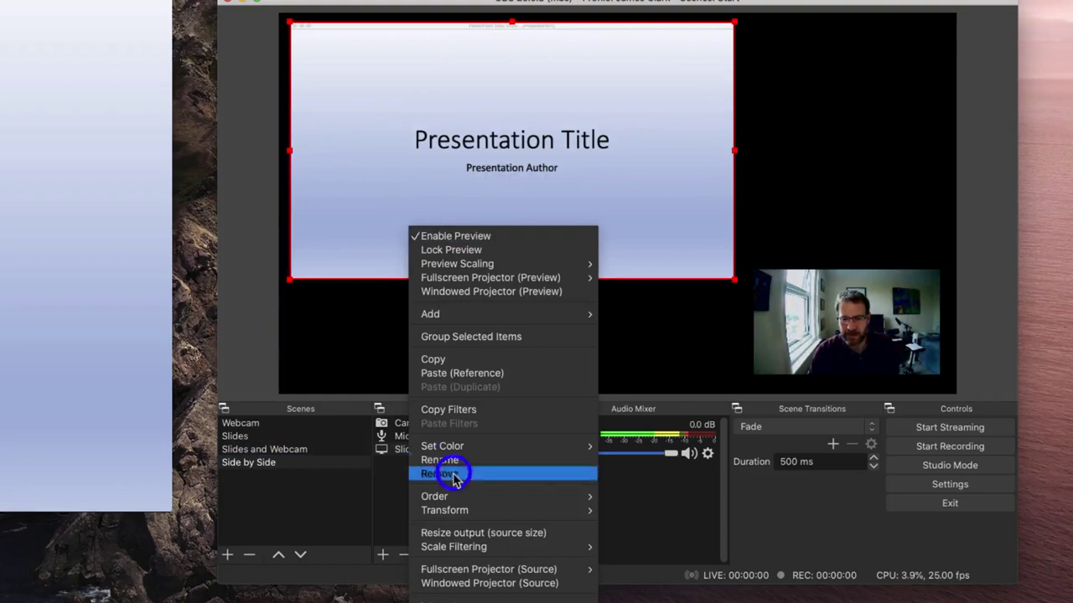
pyautogui.moveTo(456, 508)
pyautogui.click(627, 513)
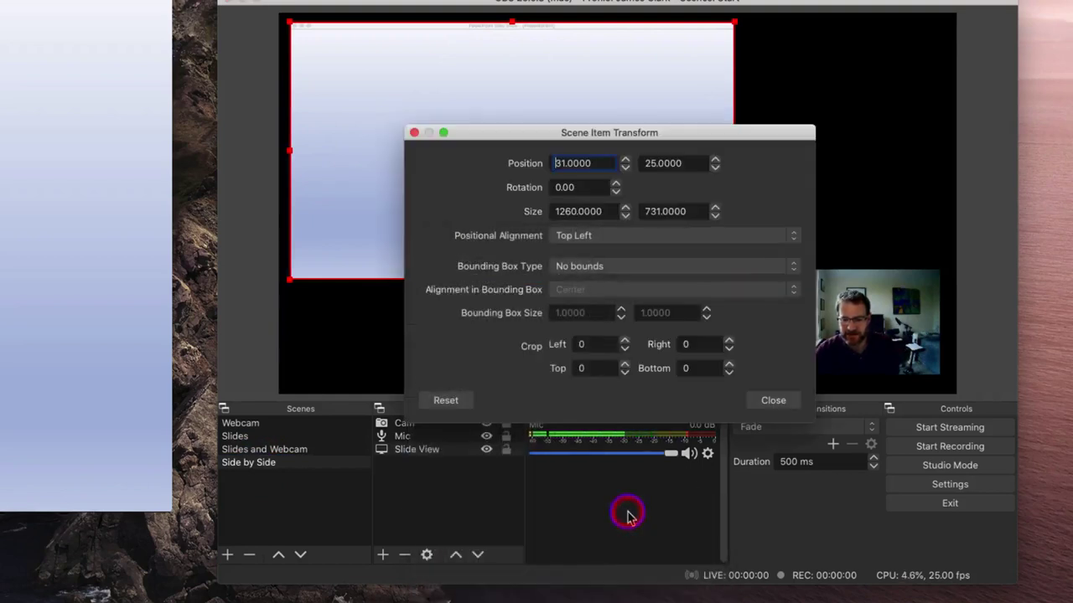
pyautogui.moveTo(596, 368); pyautogui.dragTo(550, 370)
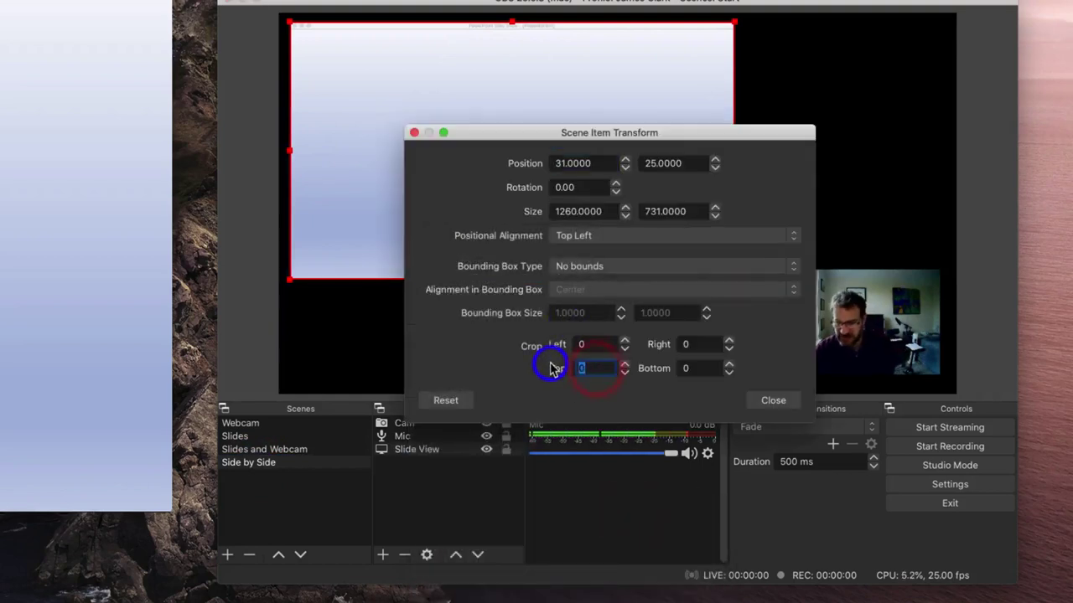
pyautogui.write('16')
pyautogui.click(766, 399)
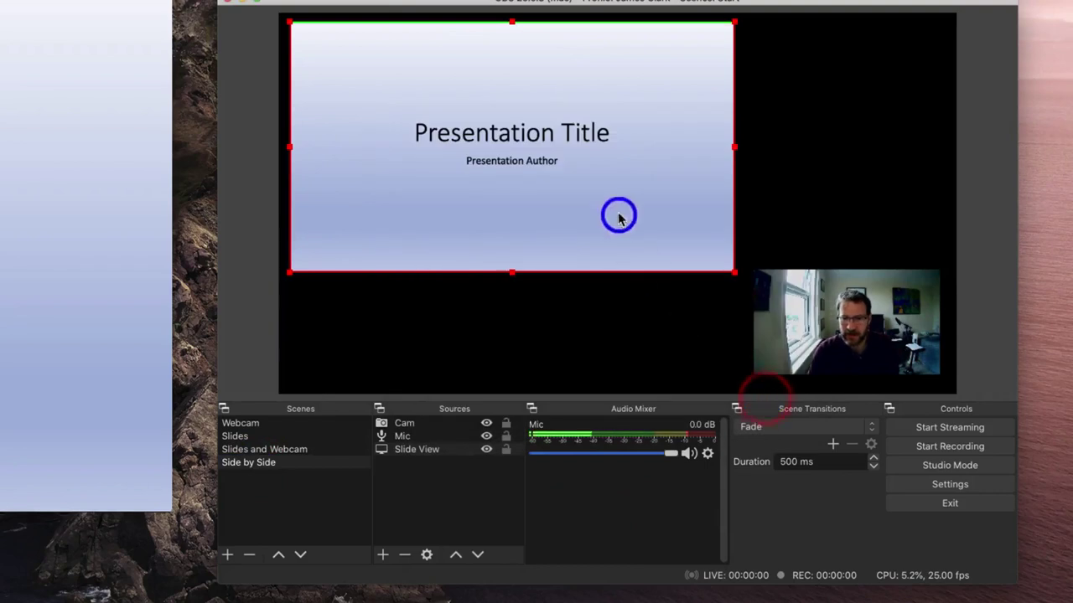
# Place the enlarged slide against the left edge and raise the webcam on the right.
pyautogui.moveTo(618, 218); pyautogui.dragTo(611, 254)
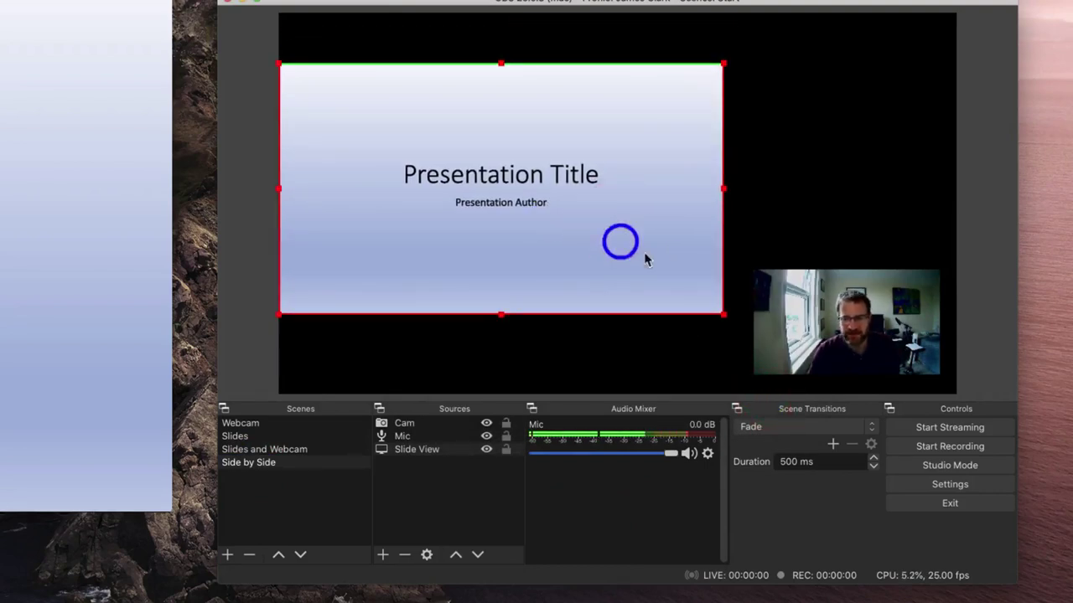
pyautogui.moveTo(838, 335); pyautogui.dragTo(857, 219)
pyautogui.click(661, 204)
pyautogui.moveTo(723, 314); pyautogui.dragTo(766, 340)
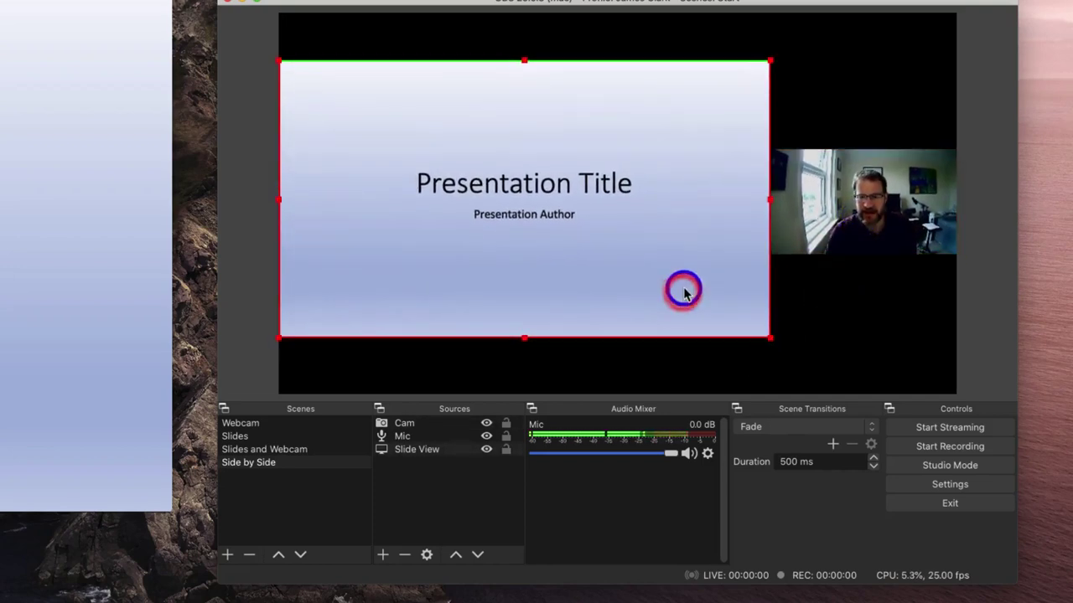
pyautogui.moveTo(684, 291); pyautogui.dragTo(684, 290)
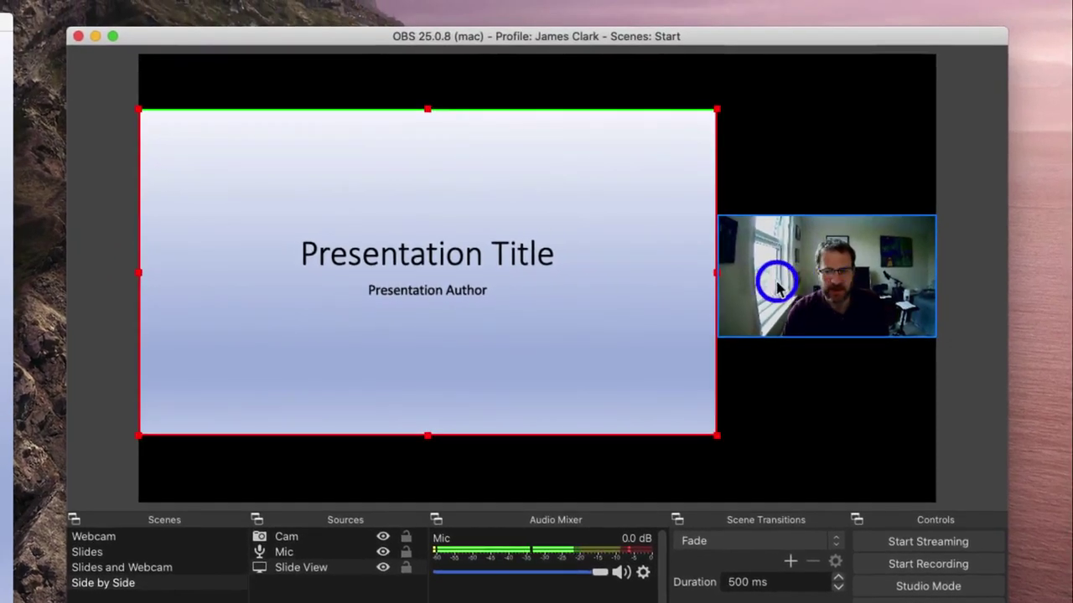
pyautogui.click(779, 283)
# Crop 200 off both the left and right sides of the webcam.
pyautogui.rightClick(775, 283)
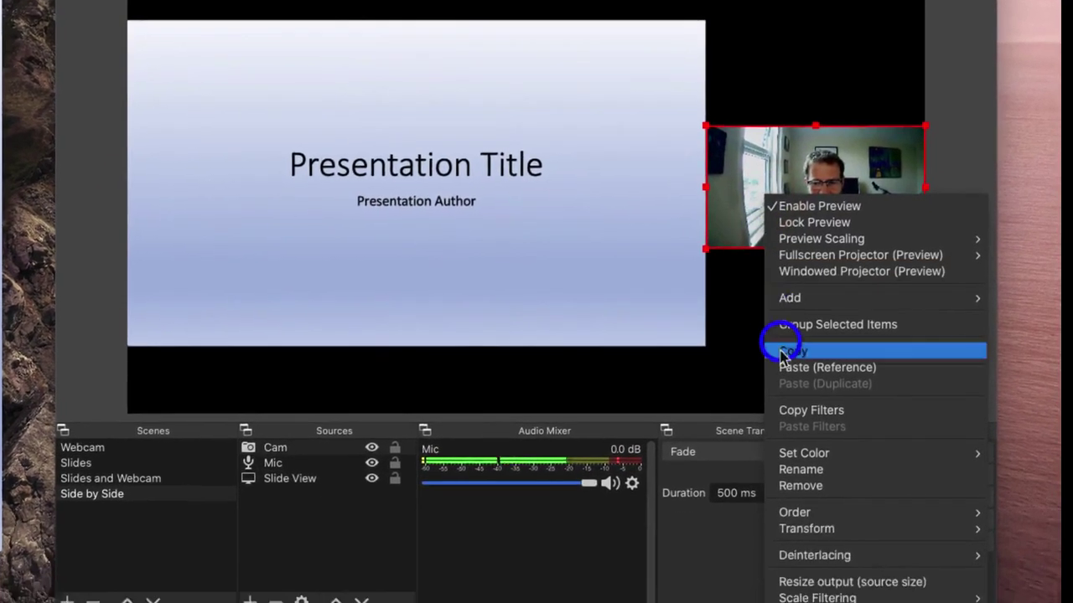
pyautogui.moveTo(801, 442)
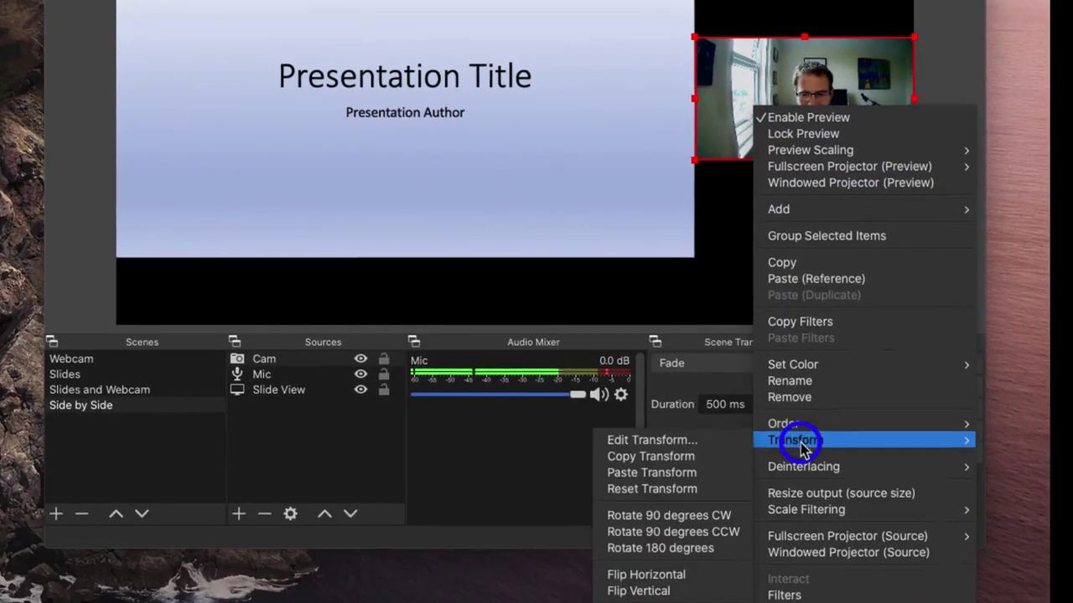
pyautogui.click(713, 442)
pyautogui.moveTo(482, 268); pyautogui.dragTo(460, 267)
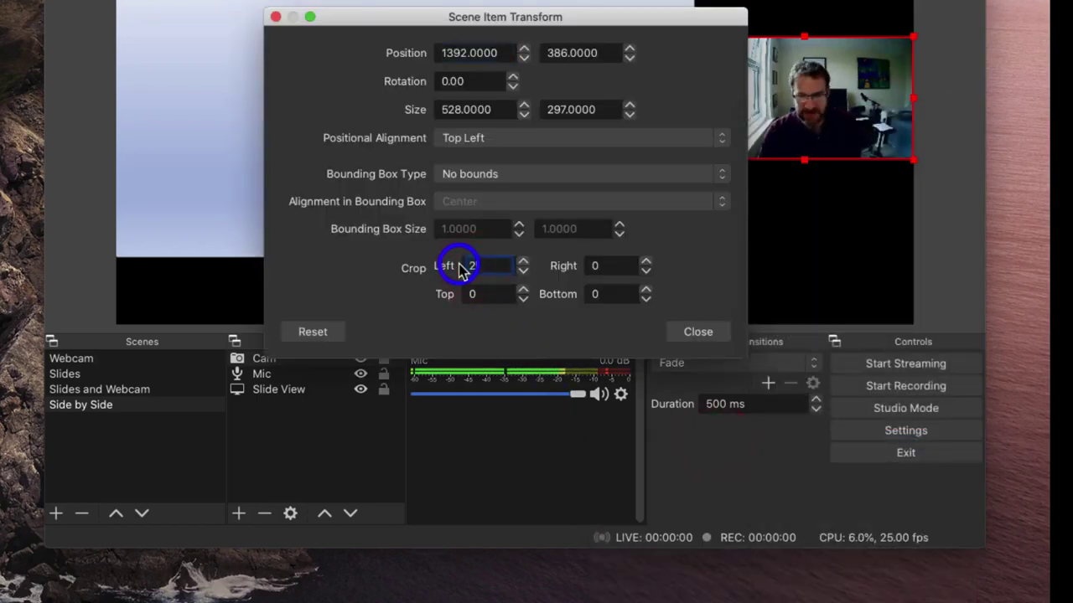
pyautogui.write('200')
pyautogui.click(605, 266)
pyautogui.write('200')
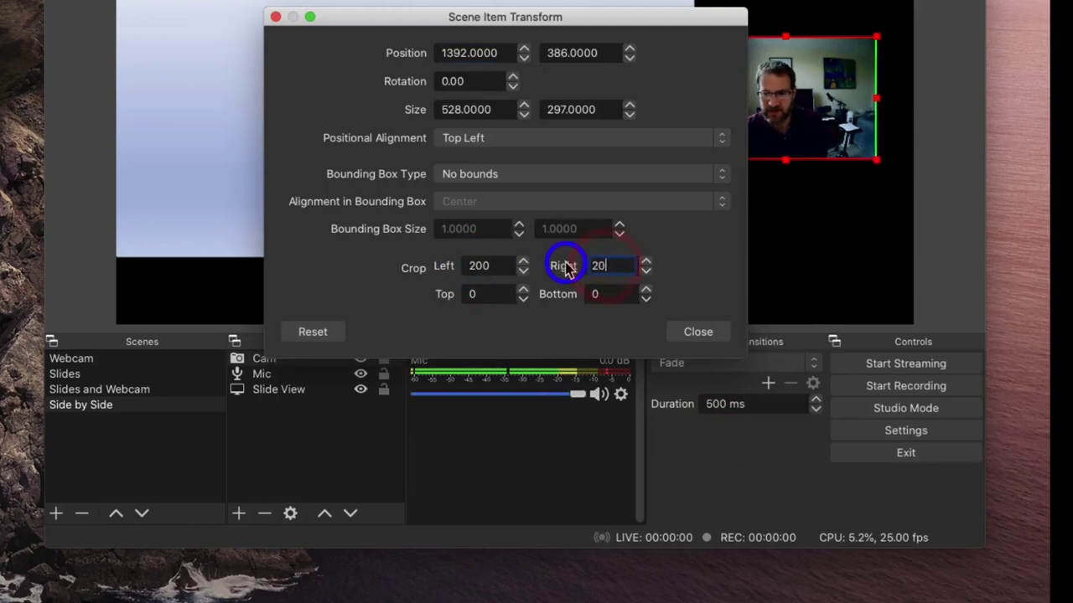
pyautogui.click(709, 335)
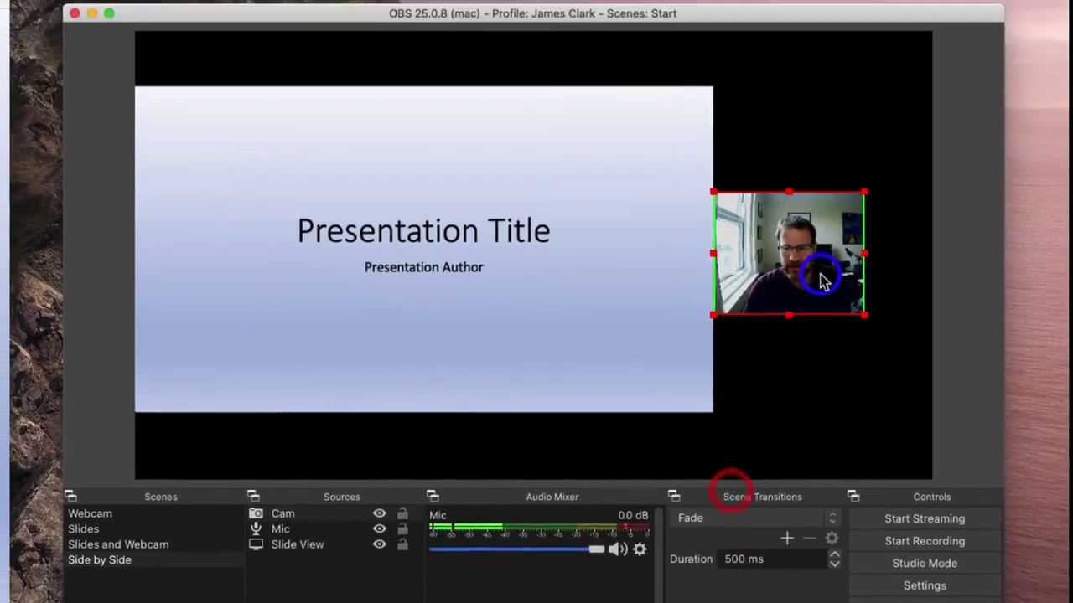
# Push the webcam to the canvas's right edge and enlarge the slide to meet it.
pyautogui.moveTo(805, 164); pyautogui.dragTo(875, 154)
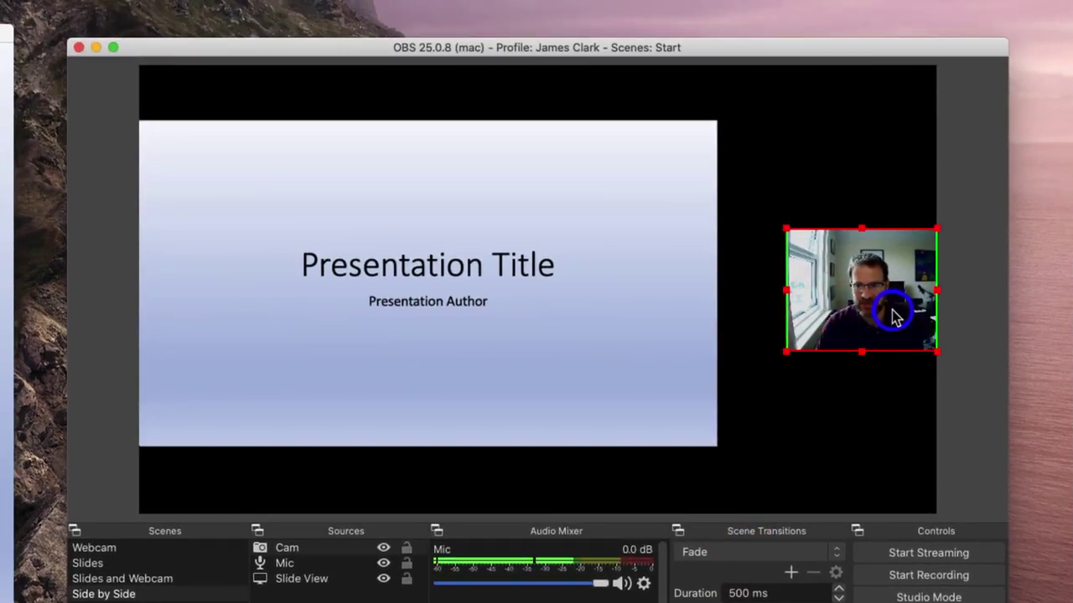
pyautogui.click(678, 340)
pyautogui.moveTo(717, 447); pyautogui.dragTo(779, 491)
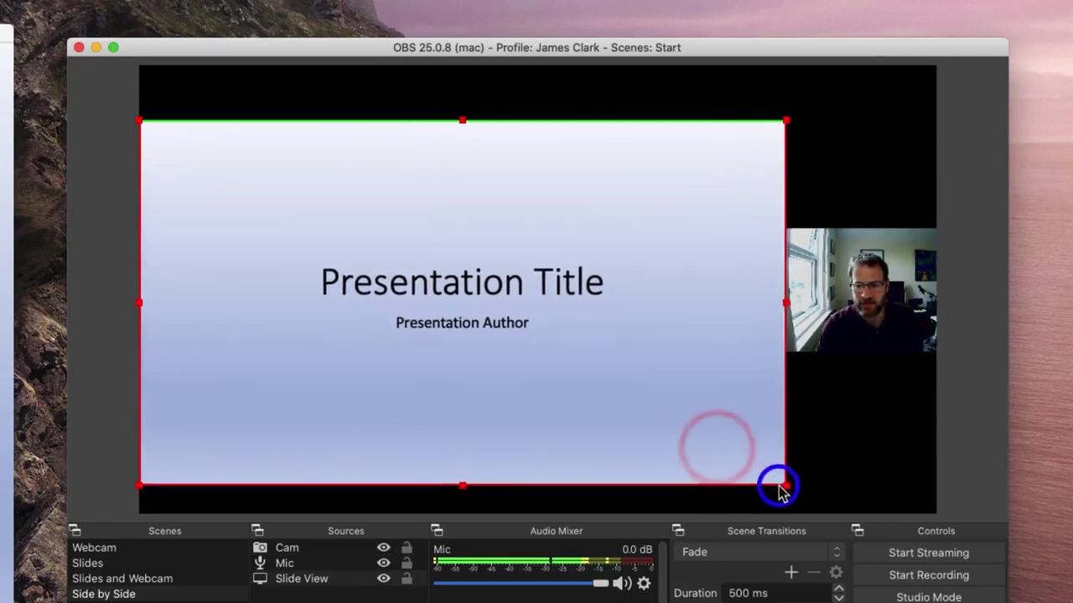
pyautogui.click(673, 431)
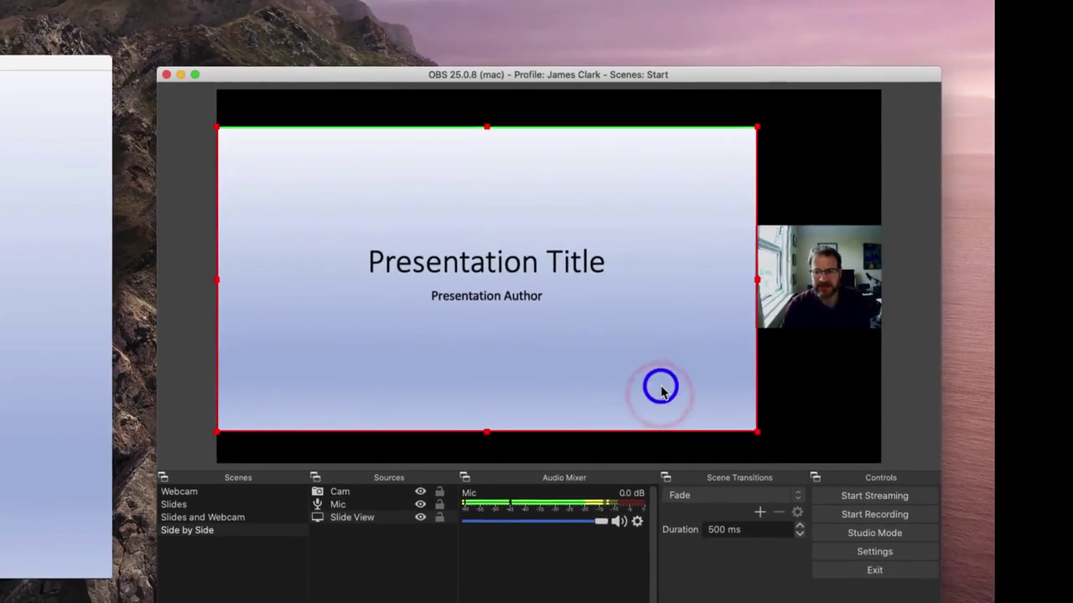
pyautogui.click(819, 318)
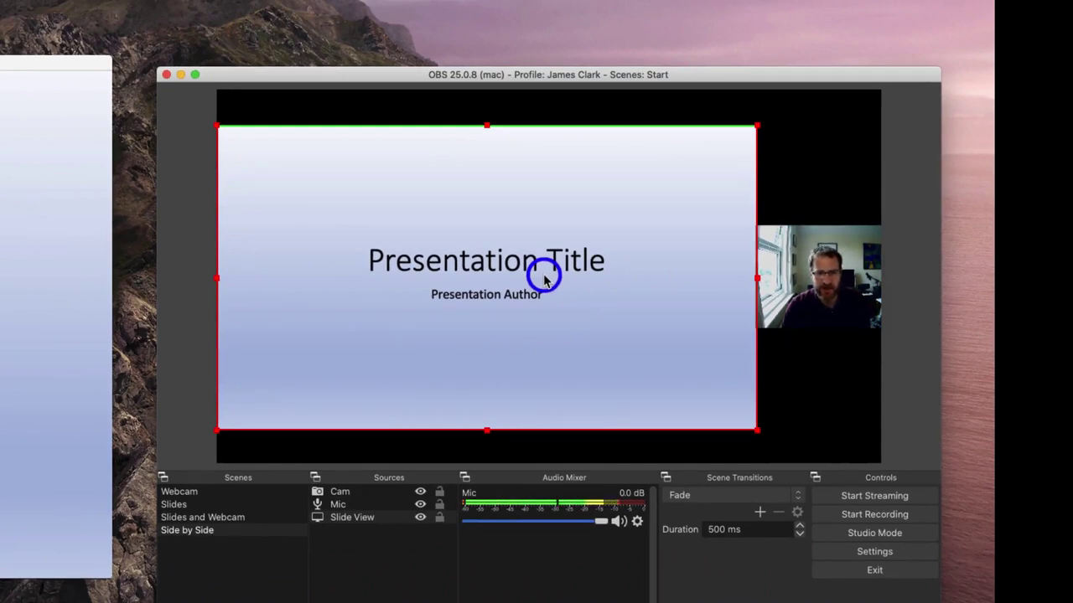
pyautogui.click(202, 495)
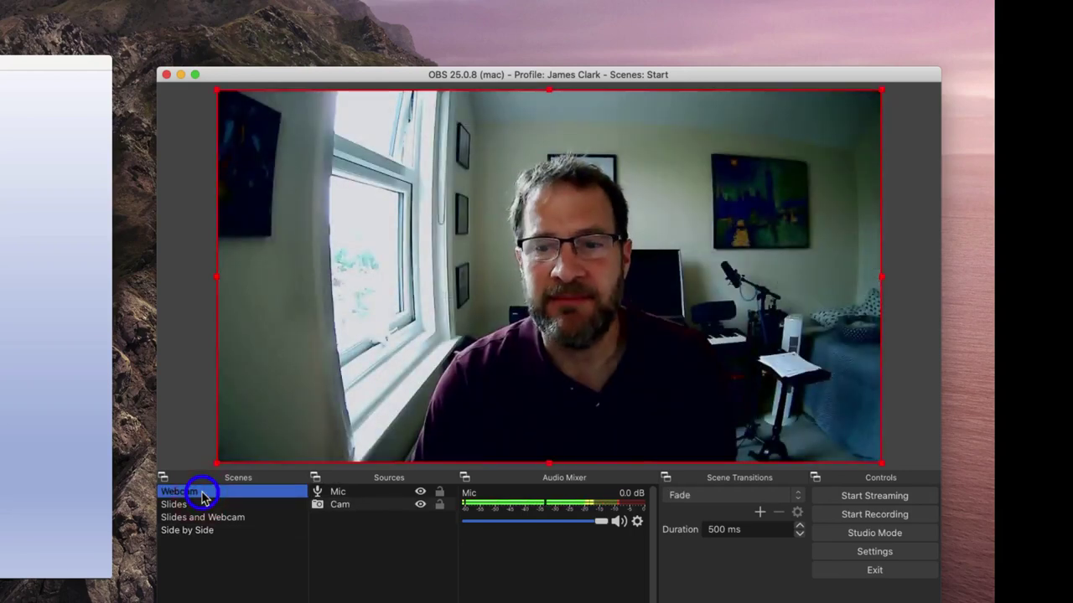
pyautogui.click(201, 505)
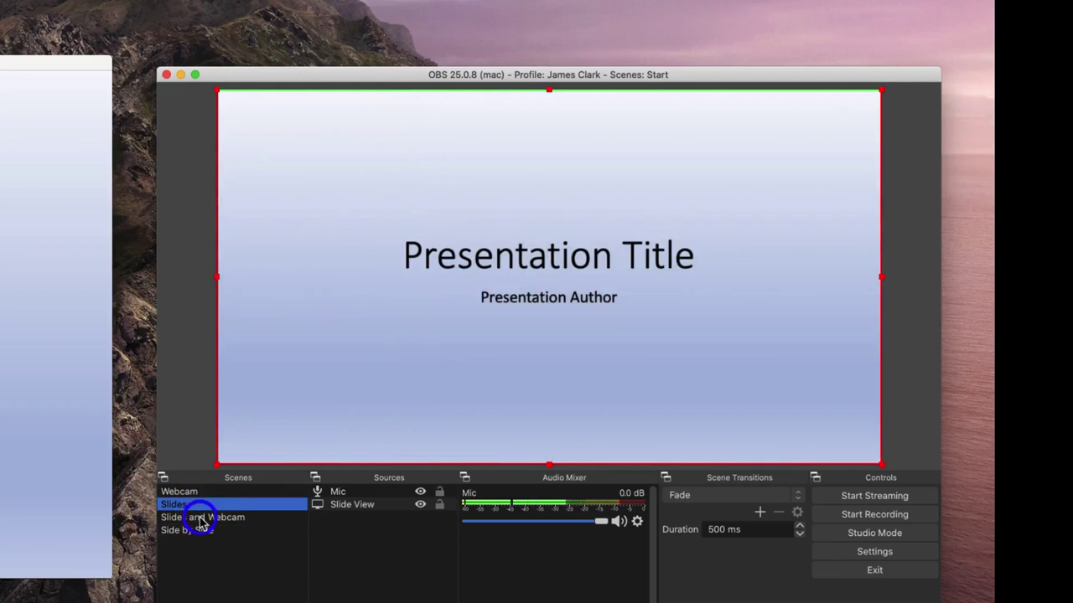
pyautogui.click(200, 518)
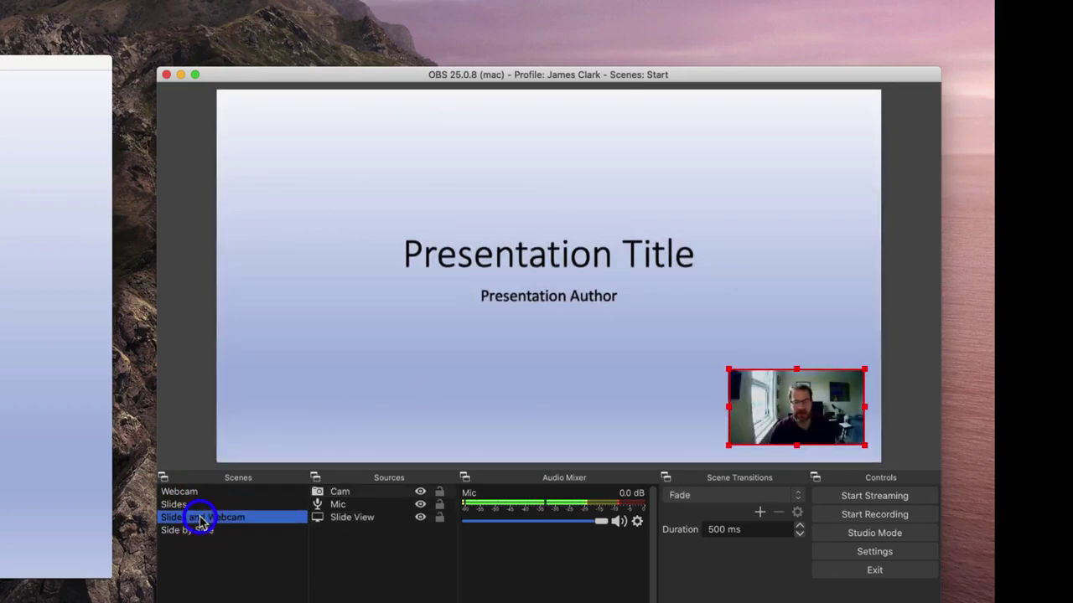
pyautogui.click(201, 531)
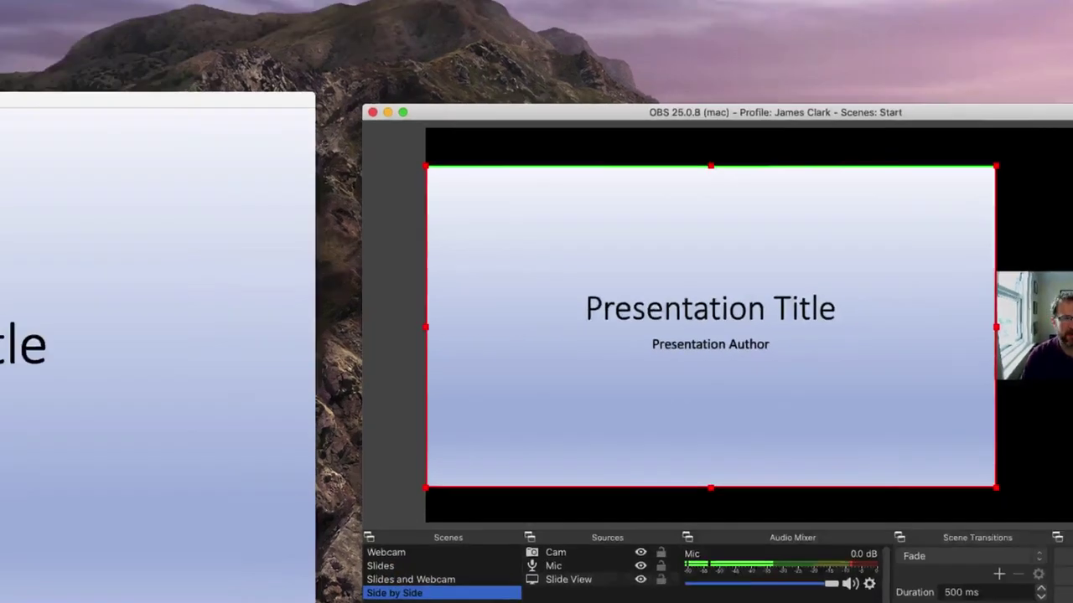
pyautogui.click(327, 10)
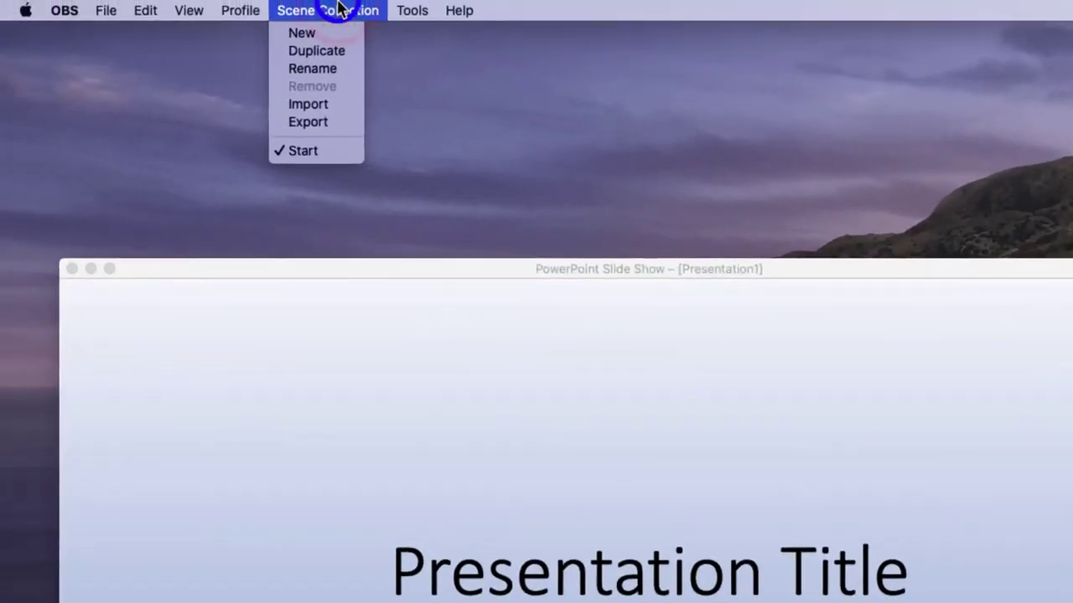
# Duplicate the scene collection as 'Ppt pres', then end the running slideshow.
pyautogui.click(338, 51)
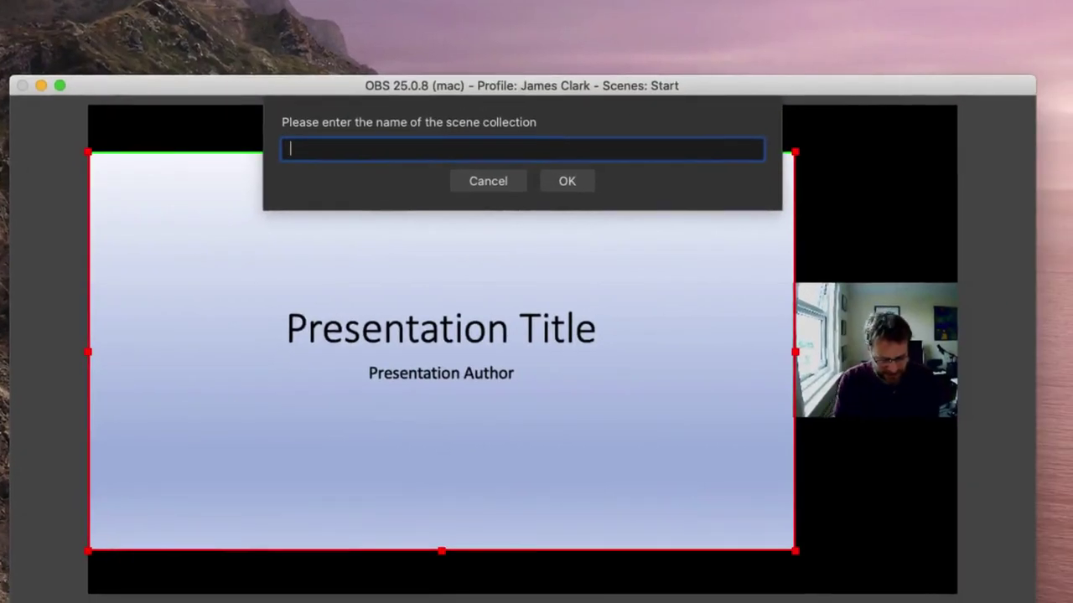
pyautogui.write('Ppt pres')
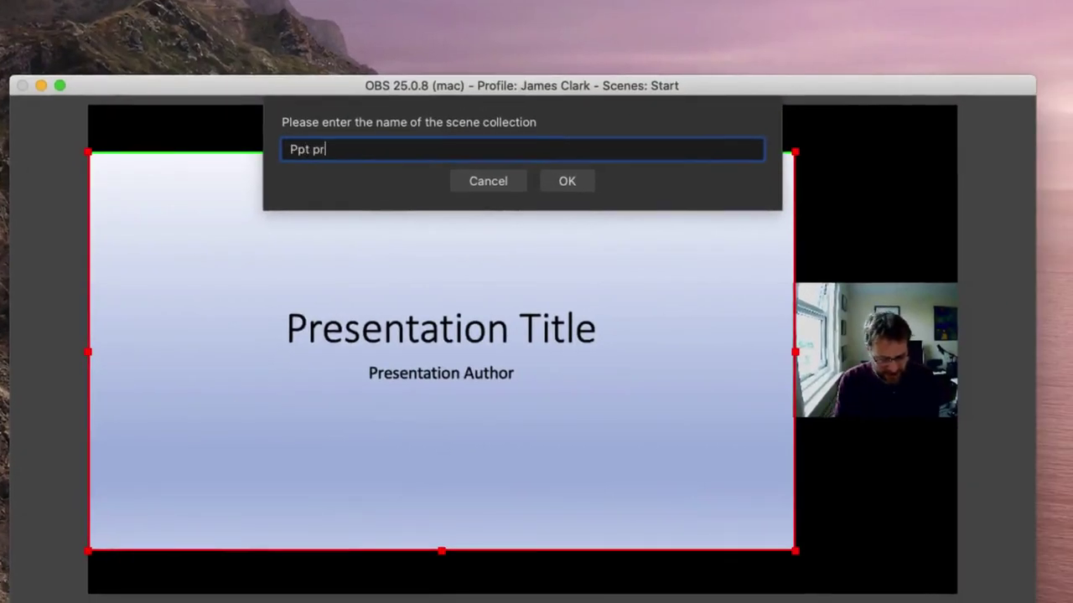
pyautogui.click(574, 183)
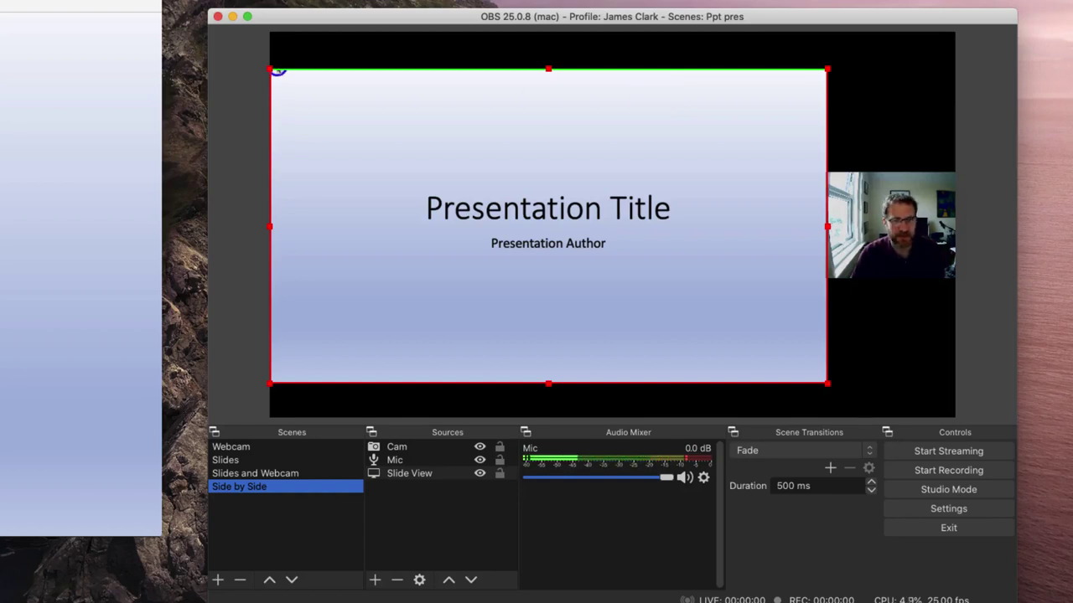
pyautogui.press('Escape')
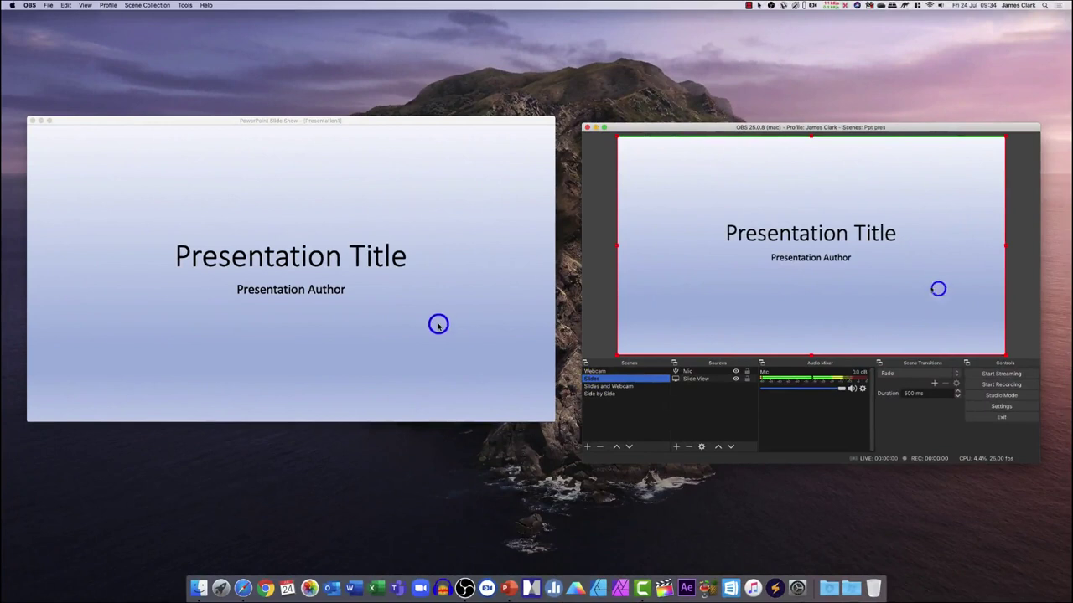
# Focus the slideshow window and advance to the next slide.
pyautogui.click(268, 297)
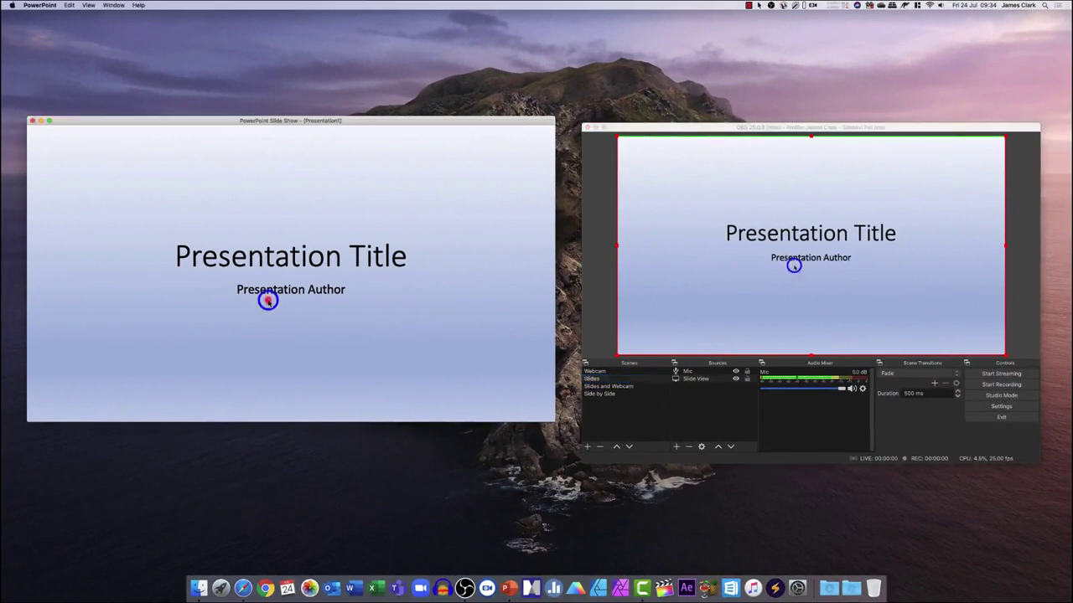
pyautogui.click(259, 279)
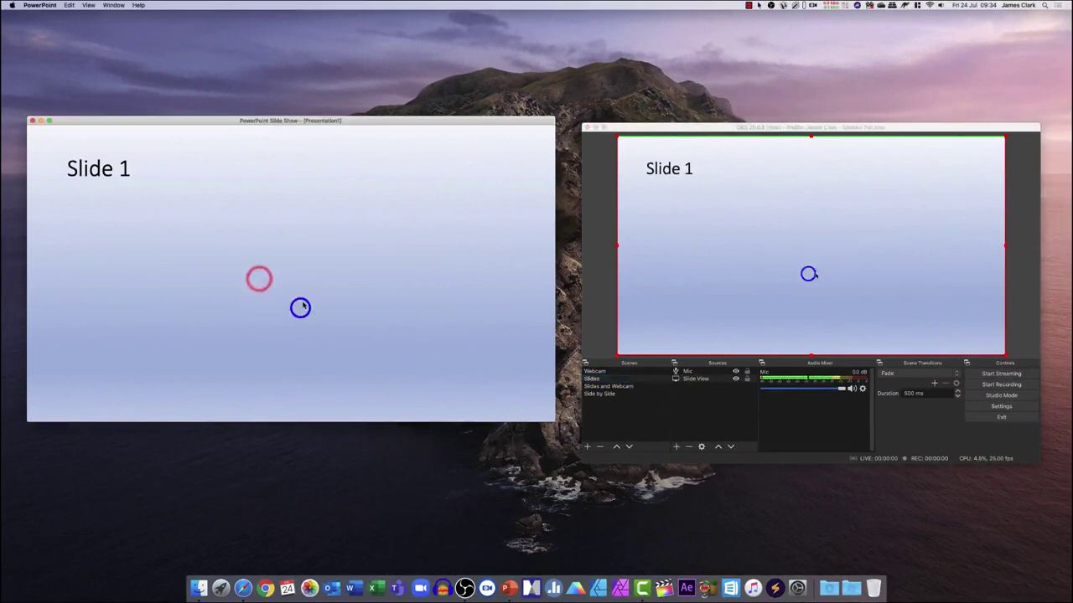